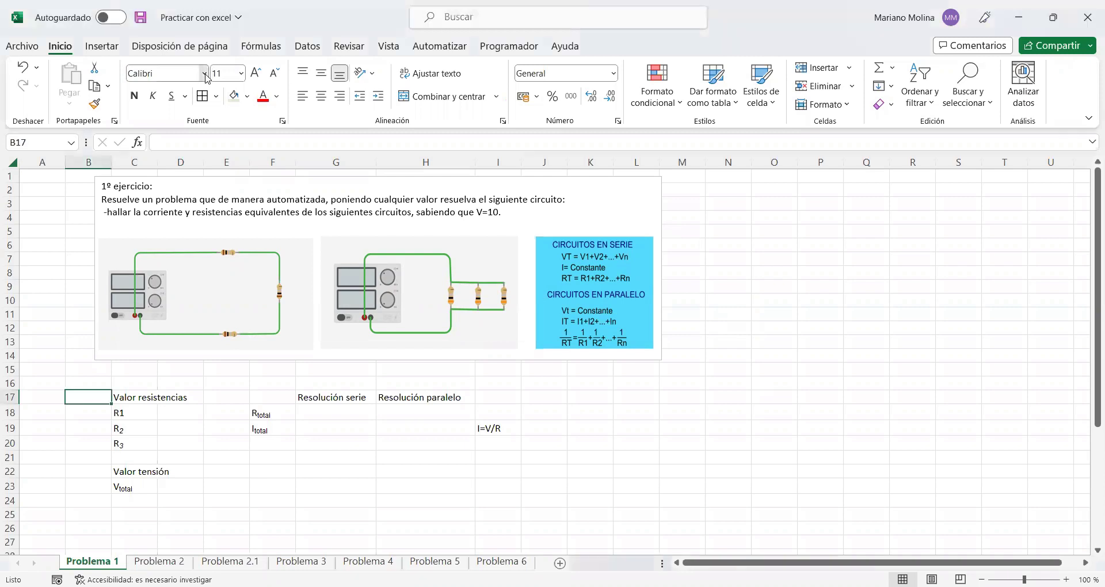
# Step: Browse the font, font size, border and fill colour menus without changing anything
pyautogui.click(205, 73)
pyautogui.click(81, 236)
pyautogui.click(240, 73)
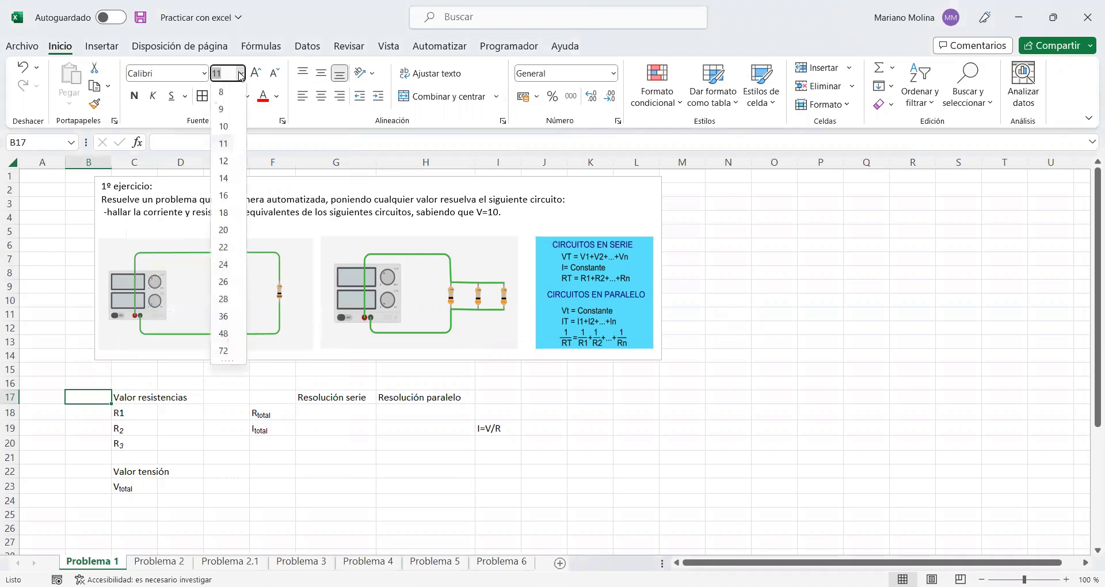
pyautogui.click(156, 111)
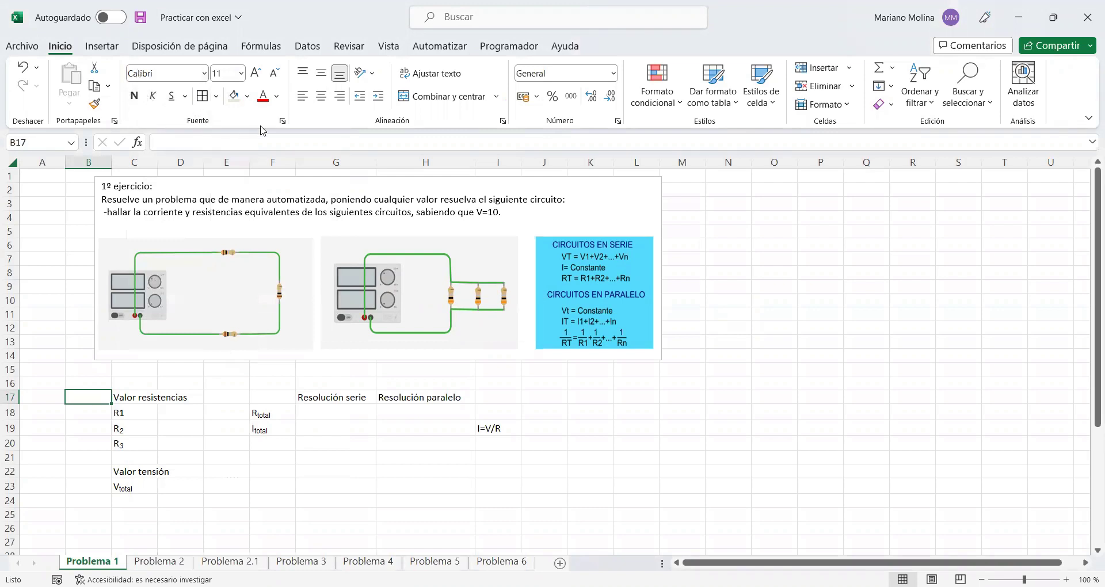
pyautogui.click(217, 97)
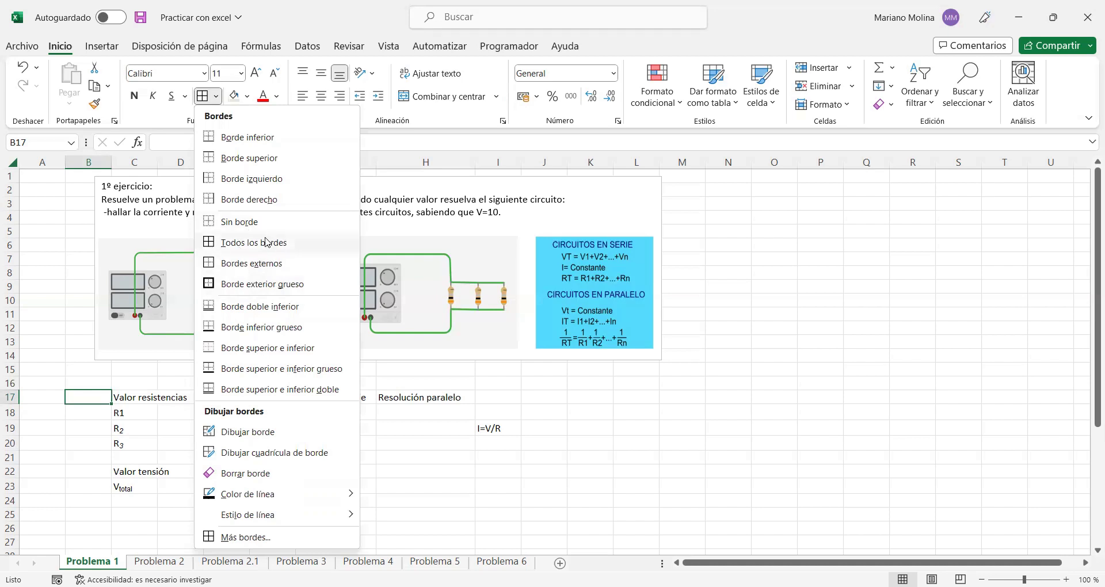
pyautogui.click(248, 97)
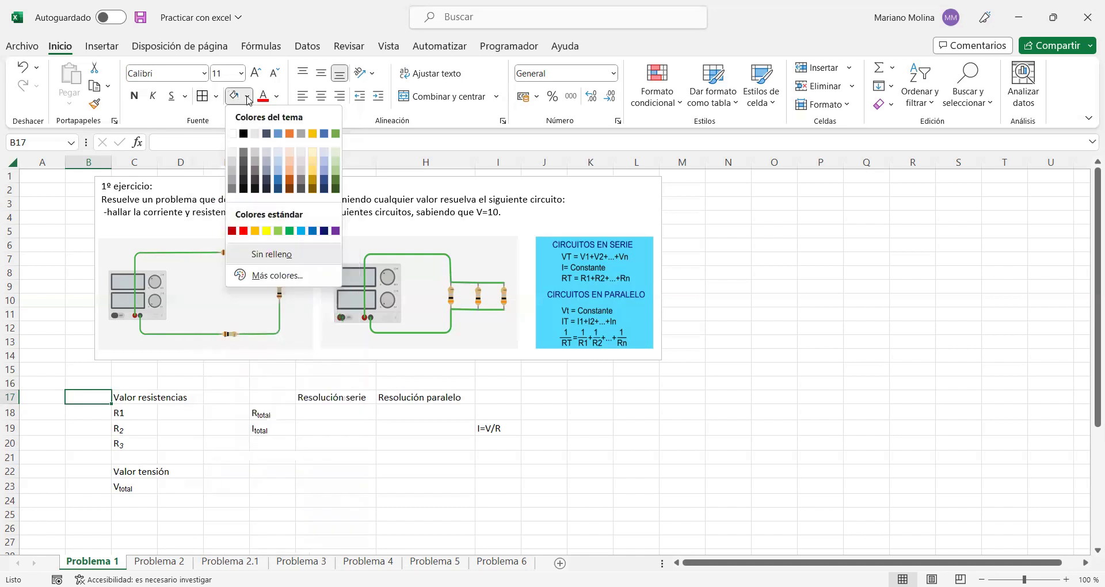
pyautogui.click(248, 98)
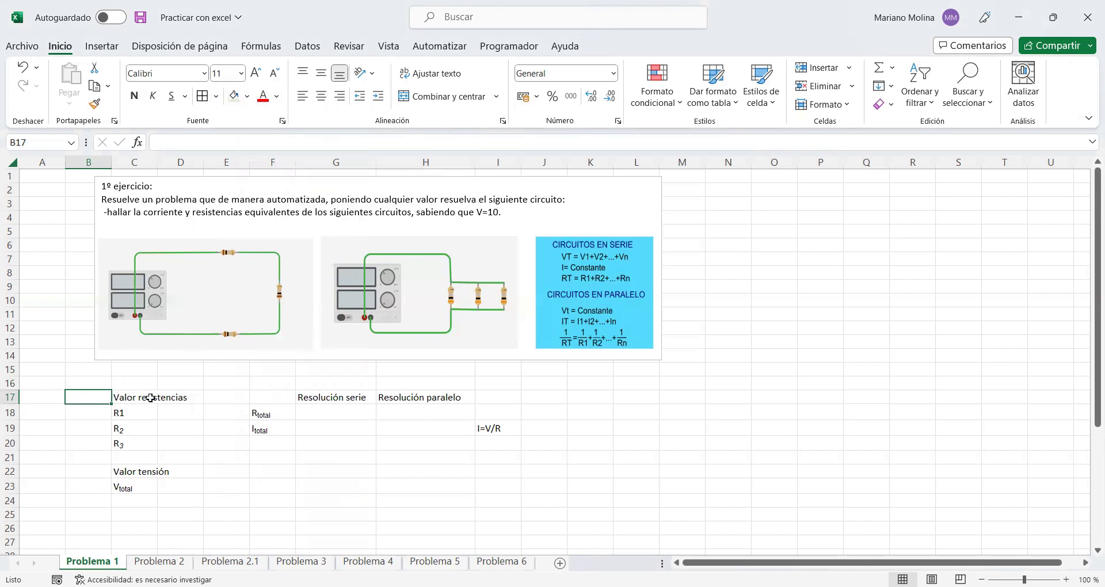
# Step: Merge C17:D17 into a single centred Valor resistencias cell
pyautogui.click(150, 398)
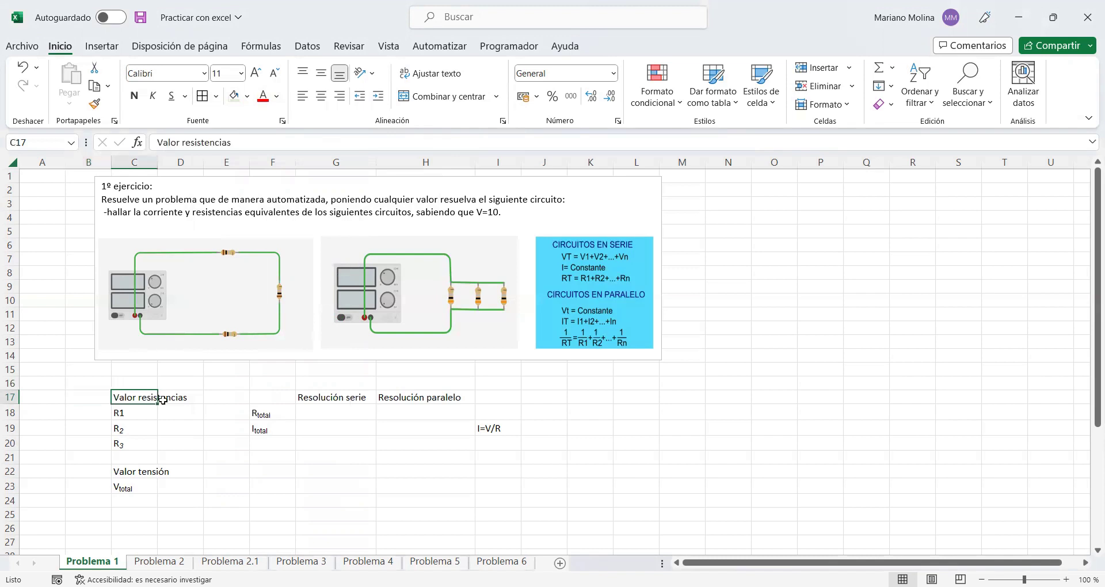
pyautogui.click(190, 397)
pyautogui.moveTo(159, 398); pyautogui.dragTo(153, 397)
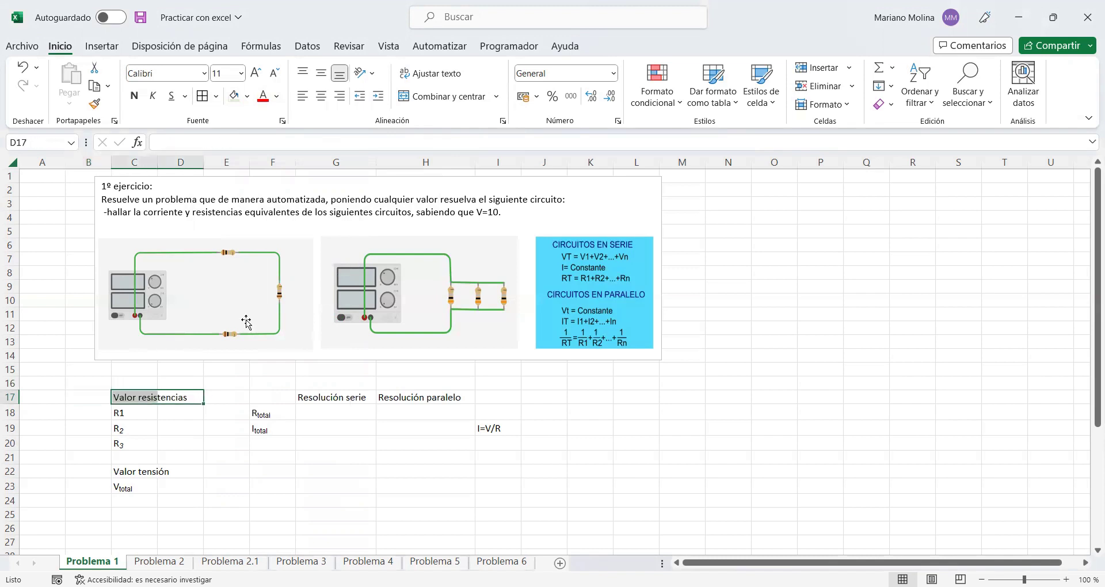
pyautogui.click(440, 96)
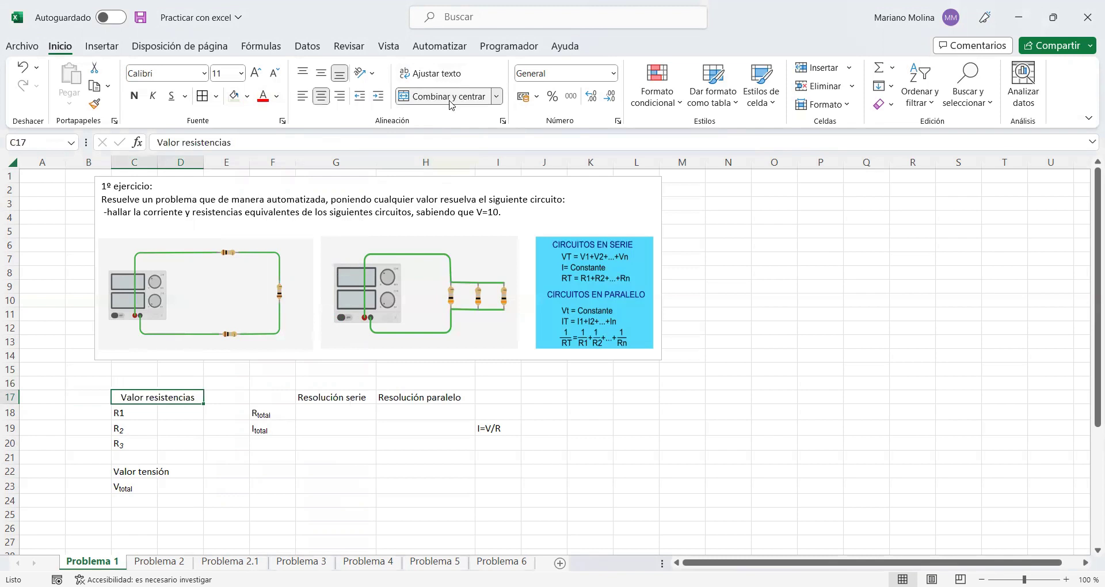
# Step: Enlarge row 17 and try the vertical and horizontal alignments, ending right-aligned
pyautogui.moveTo(10, 405); pyautogui.dragTo(10, 443)
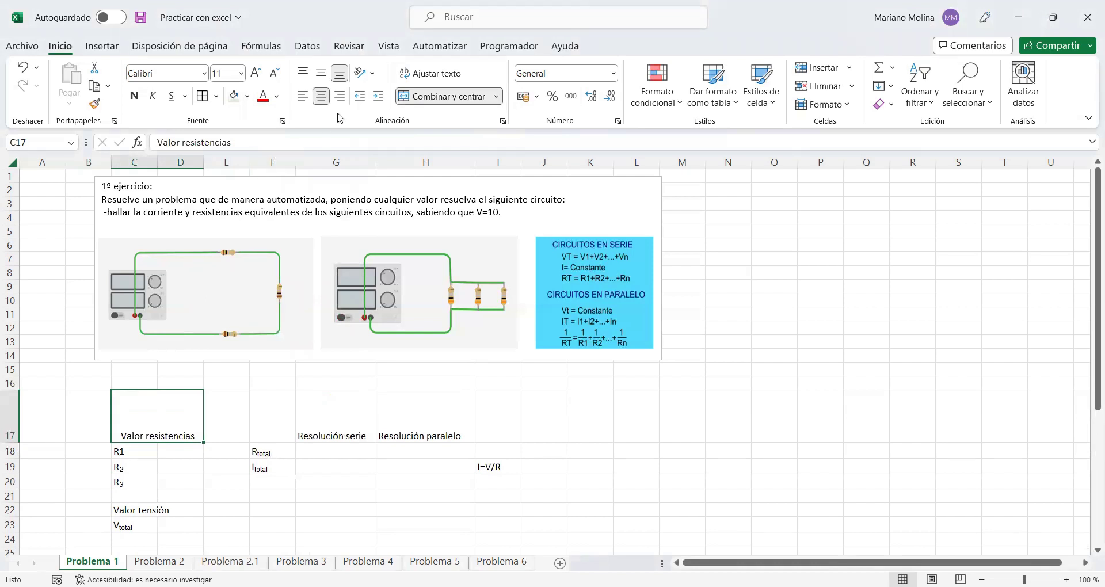
pyautogui.click(303, 74)
pyautogui.click(321, 73)
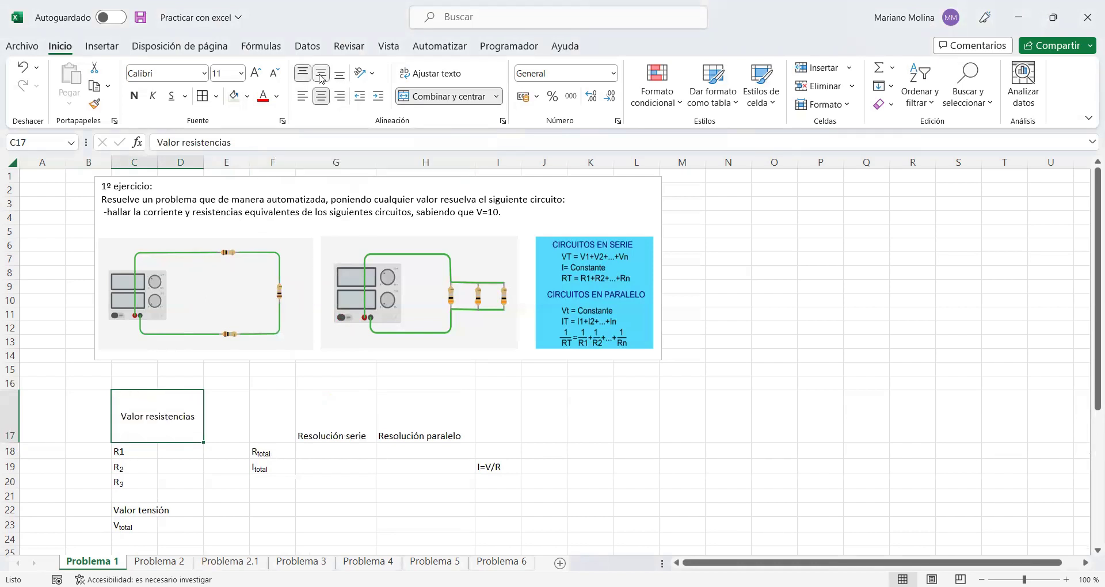
pyautogui.click(341, 75)
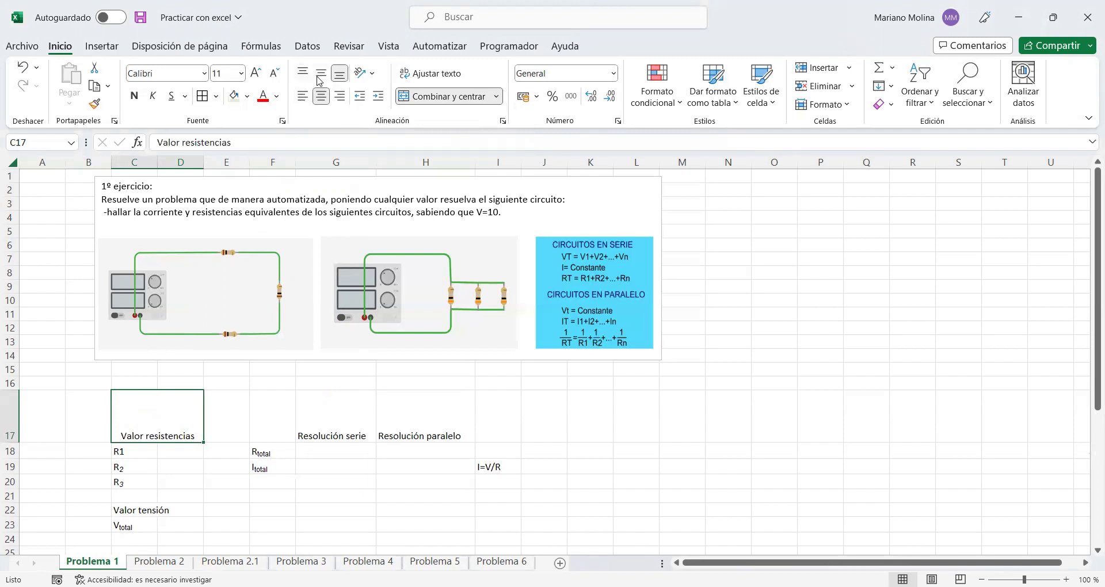
pyautogui.click(321, 77)
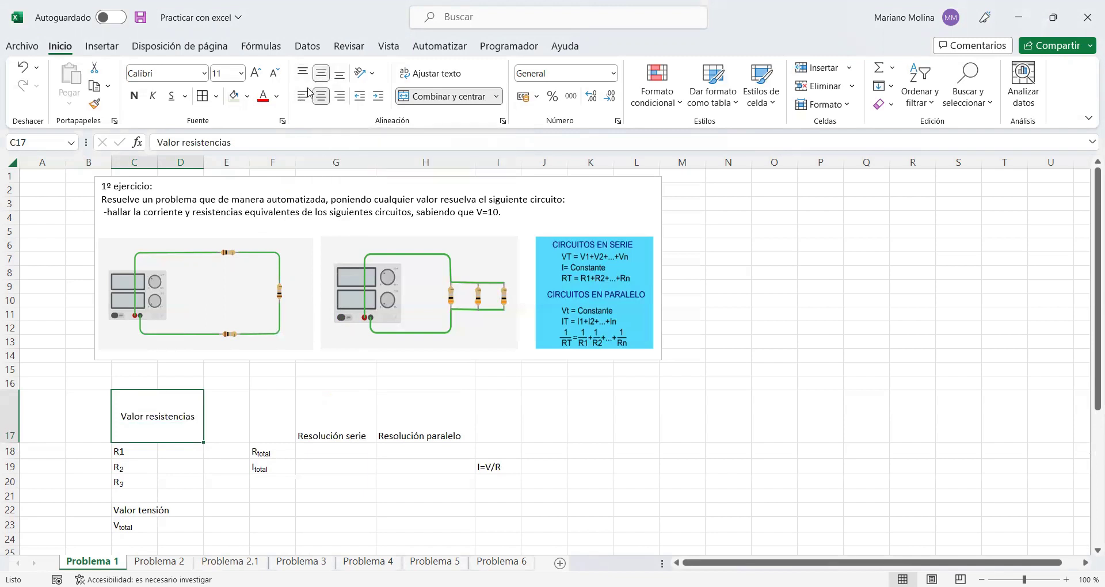
pyautogui.click(303, 96)
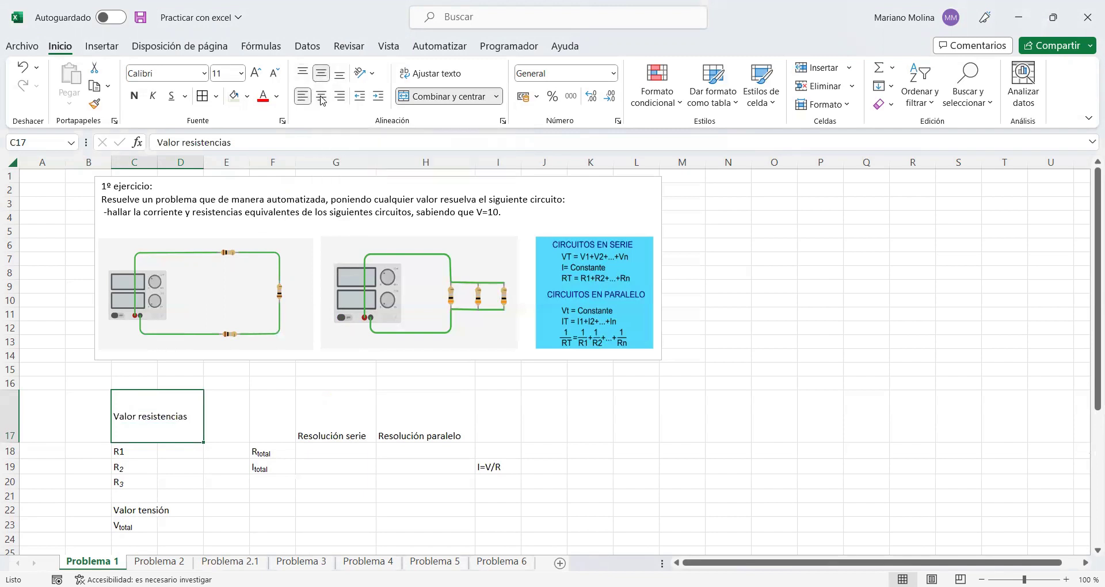
pyautogui.click(322, 101)
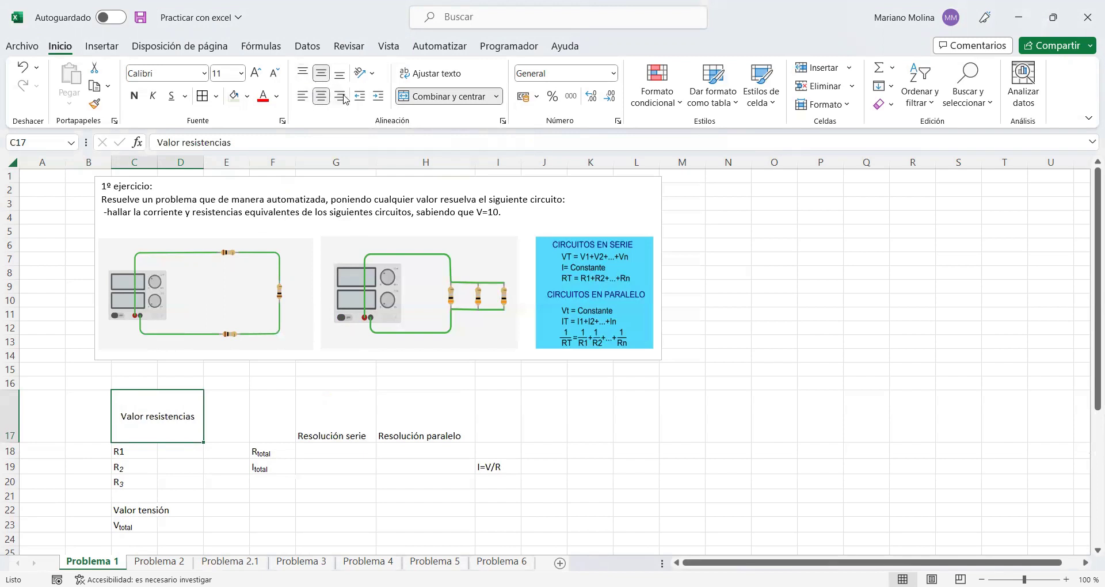
pyautogui.click(343, 98)
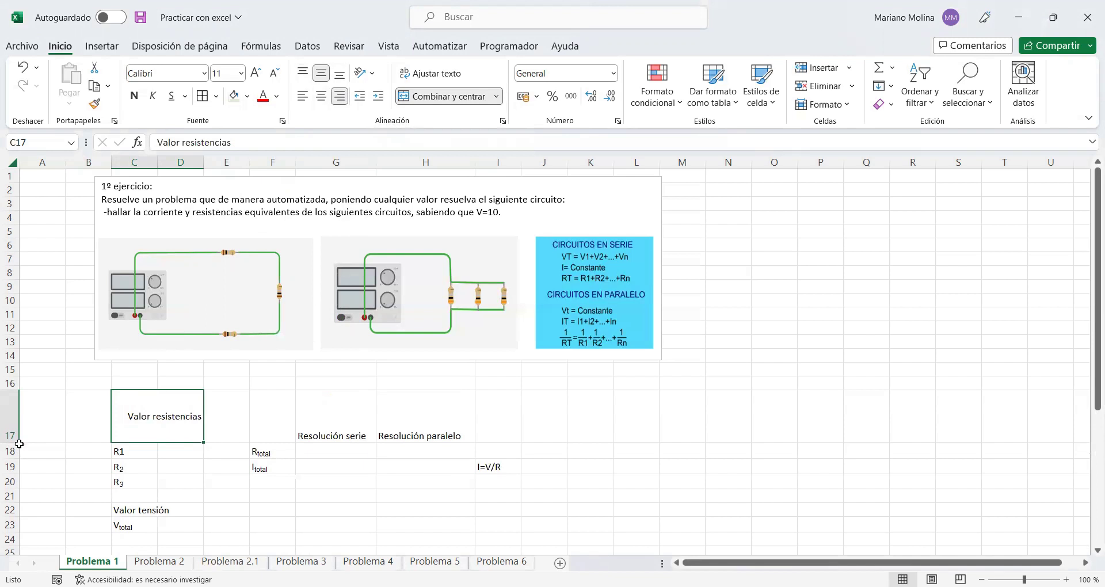
# Step: Autofit row 17 back to a height that fits its text
pyautogui.moveTo(17, 444); pyautogui.dragTo(40, 401)
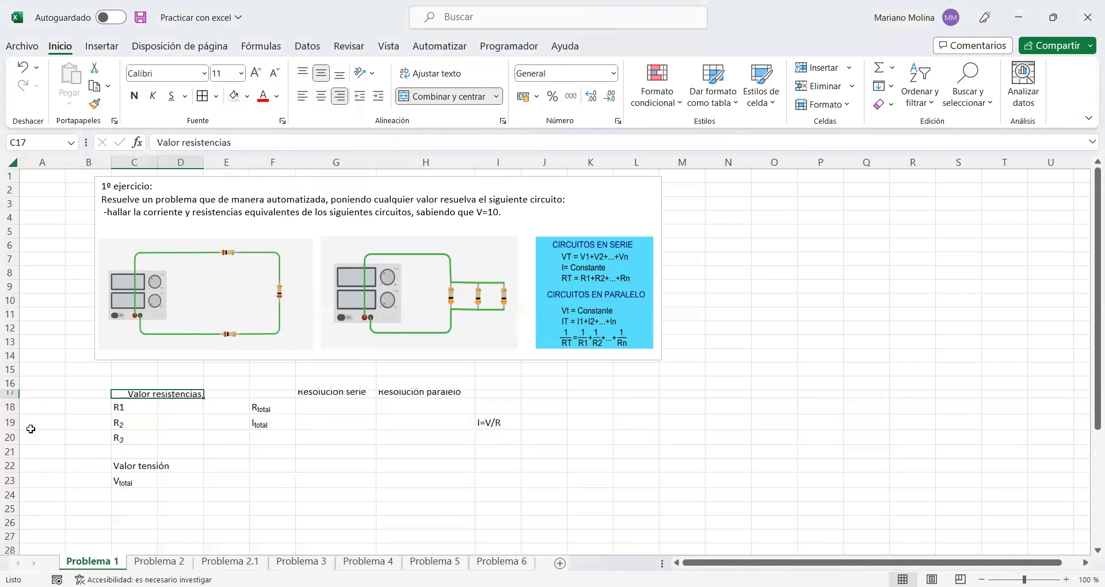
pyautogui.moveTo(16, 397); pyautogui.dragTo(16, 396)
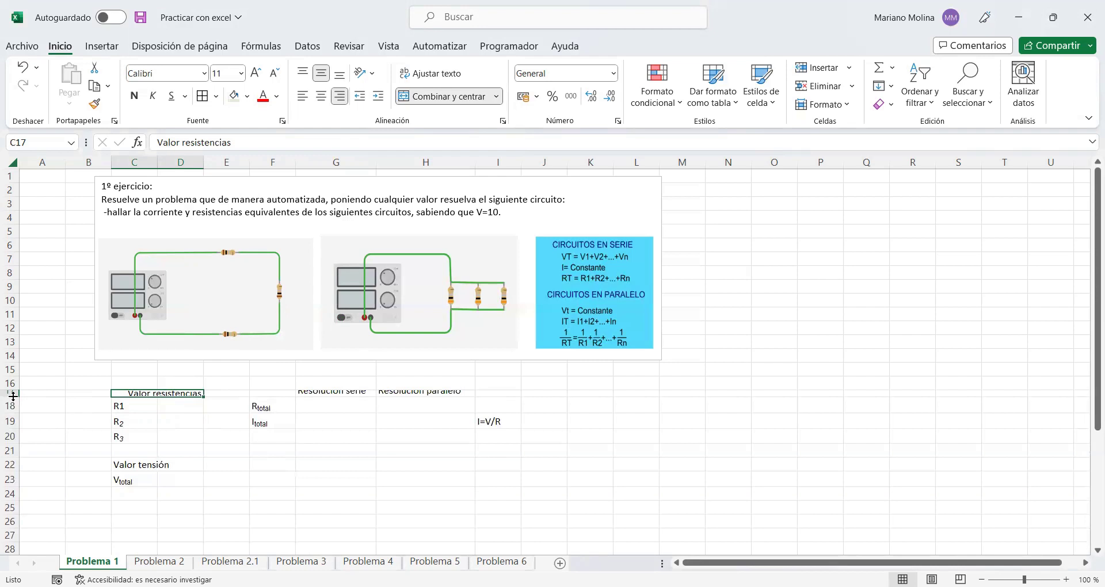
pyautogui.doubleClick(9, 395)
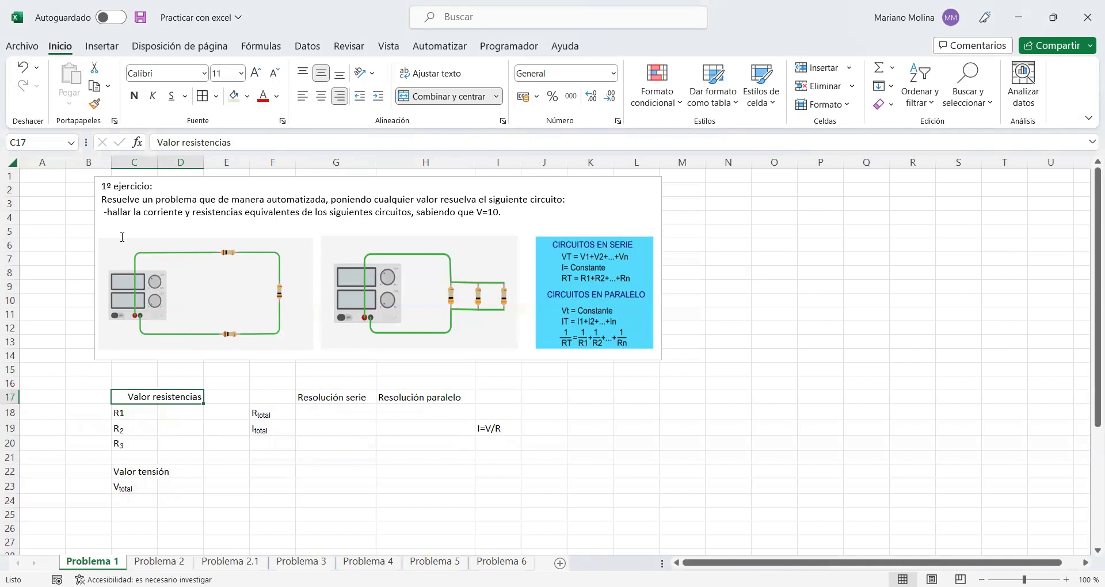
# Step: Centre the Valor resistencias heading, then merge J18:K18 and split it back
pyautogui.click(328, 95)
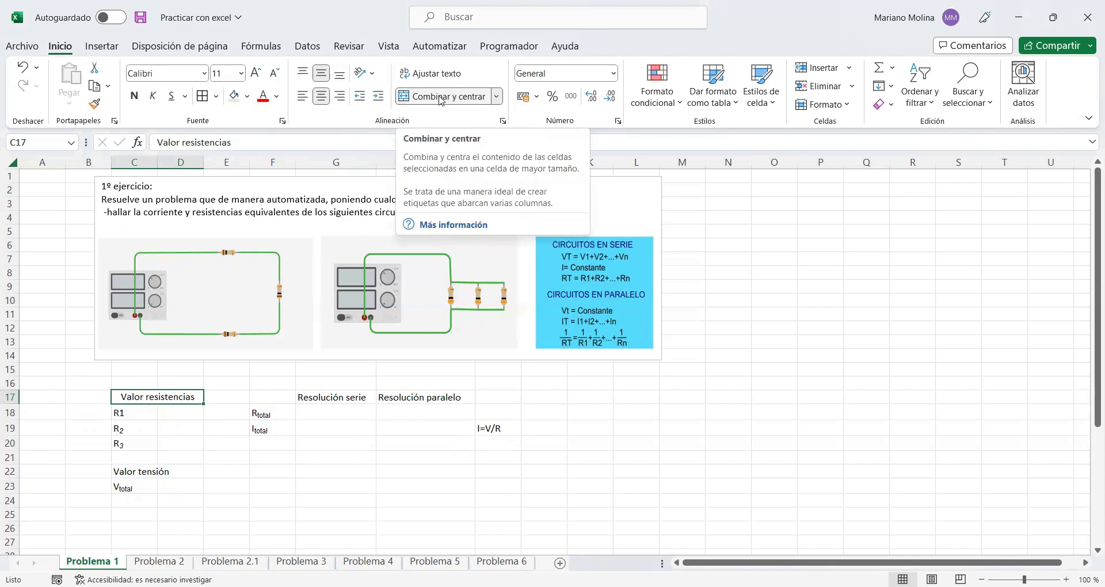
pyautogui.moveTo(537, 412); pyautogui.dragTo(599, 412)
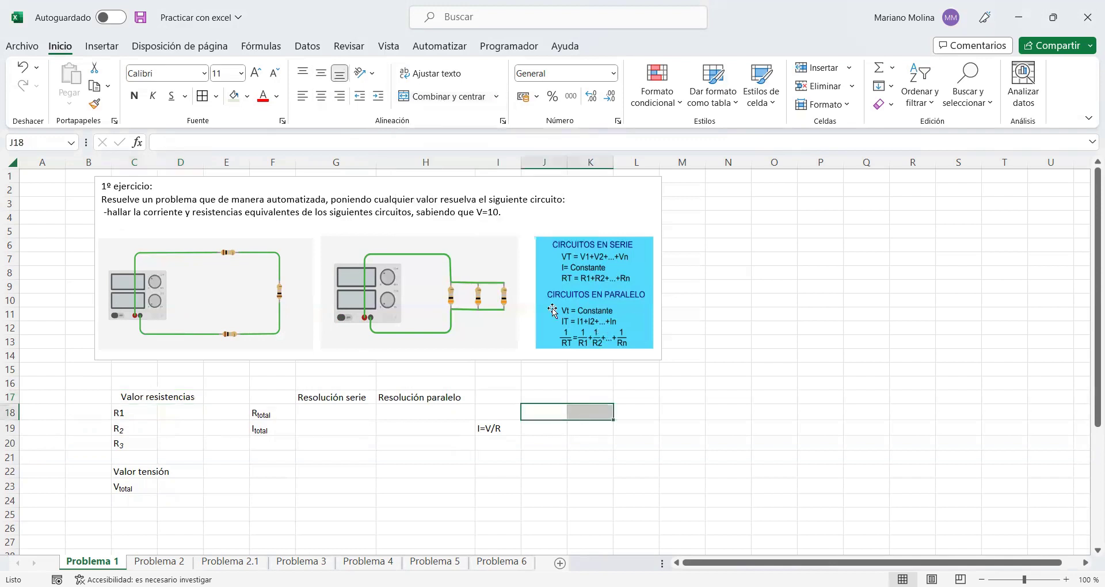
pyautogui.click(421, 93)
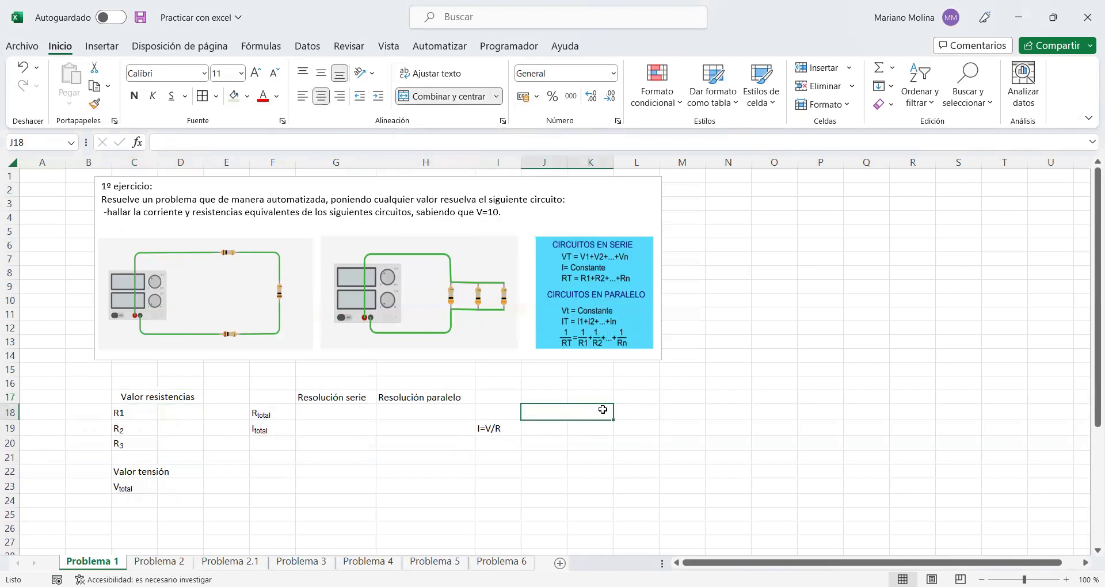
pyautogui.click(716, 455)
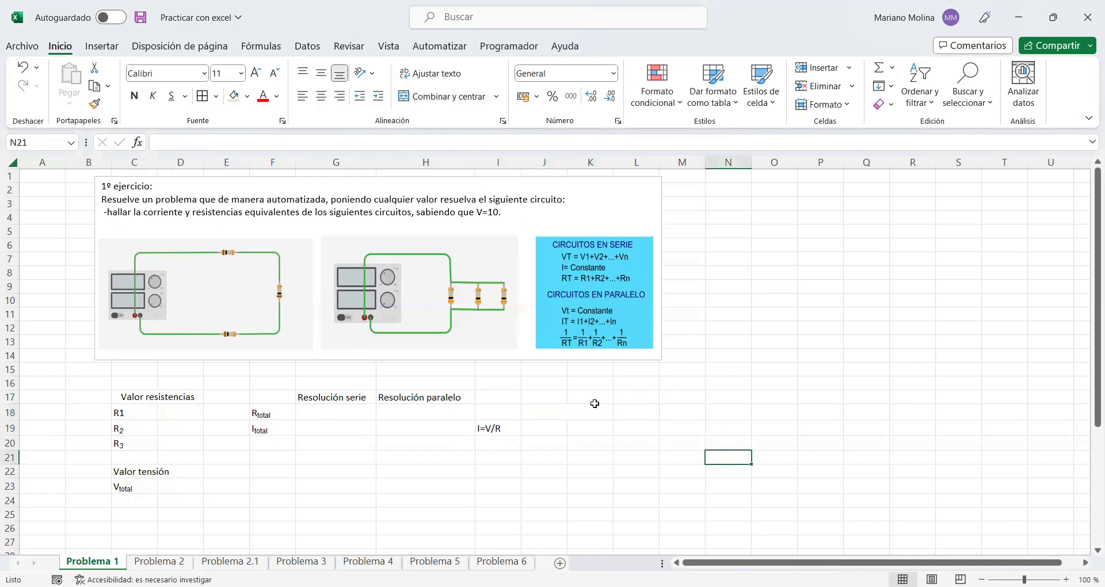
pyautogui.click(593, 411)
pyautogui.click(448, 98)
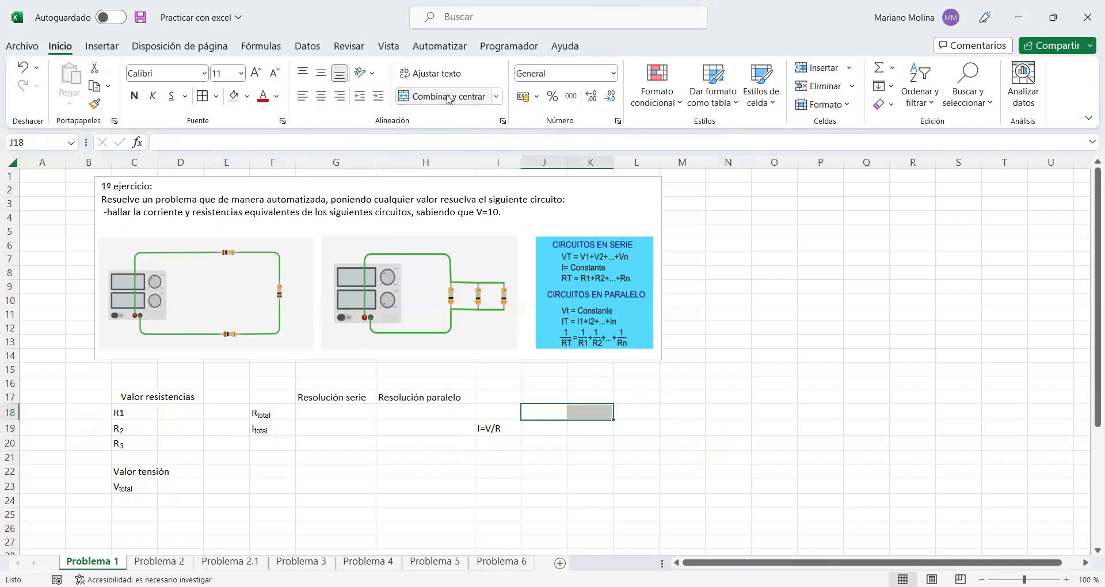
# Step: Check the number format list from K19 without changing it, then reselect the heading
pyautogui.click(609, 427)
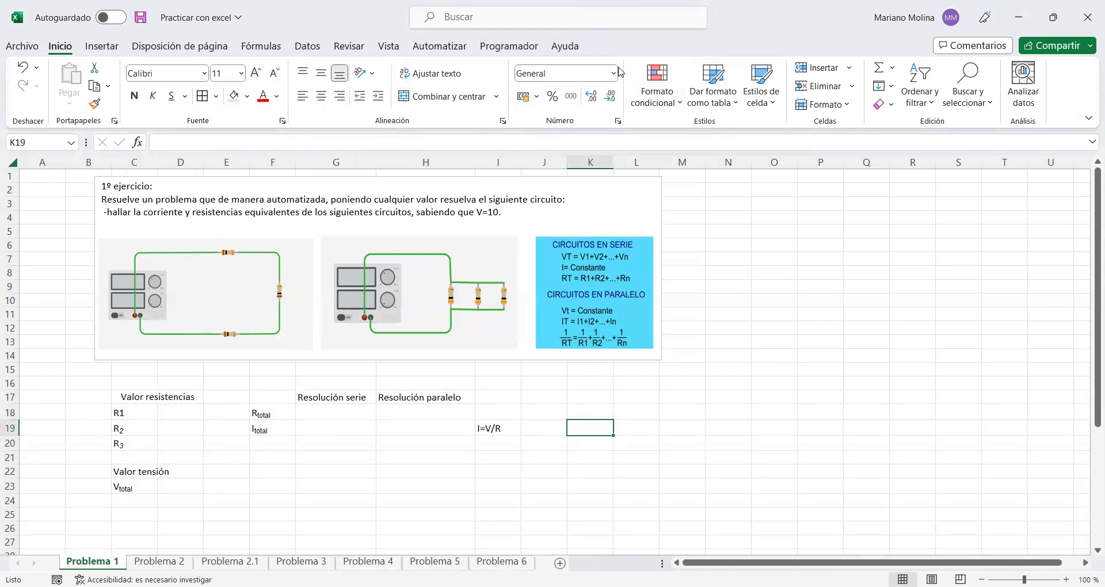
pyautogui.click(613, 73)
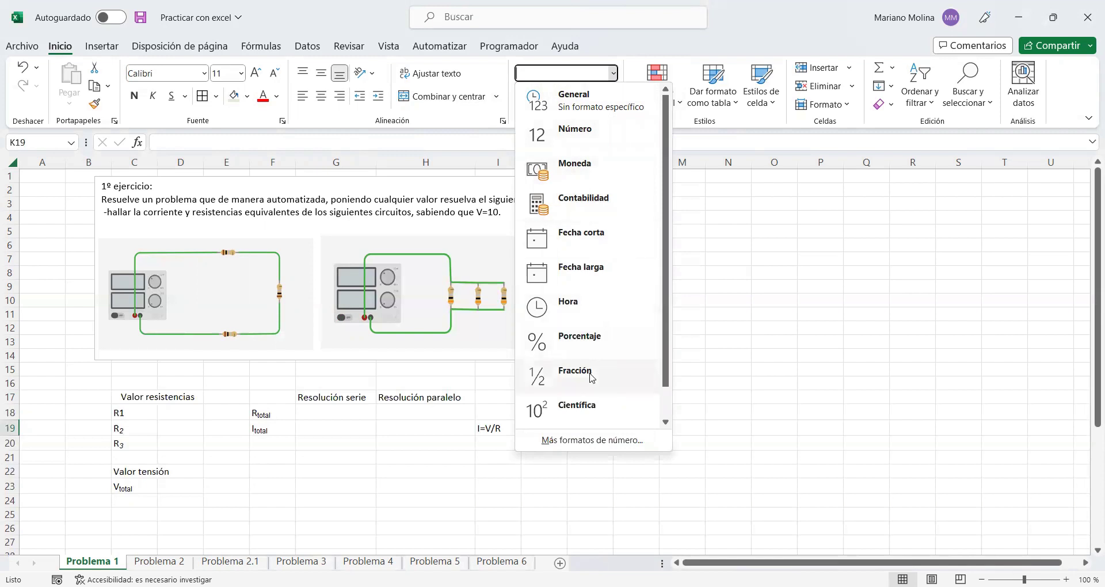
pyautogui.click(375, 486)
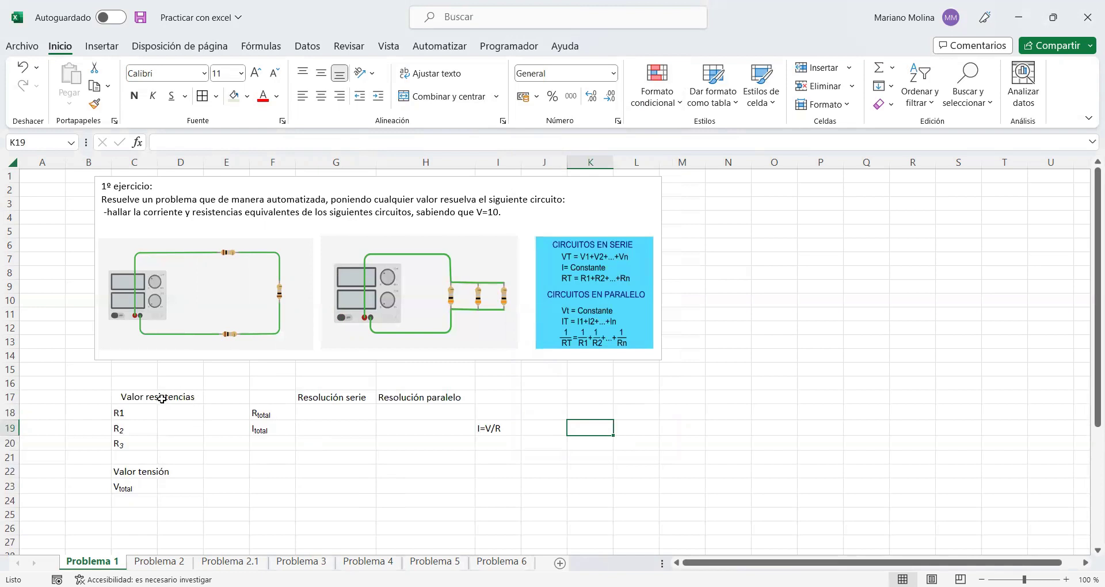
pyautogui.click(179, 395)
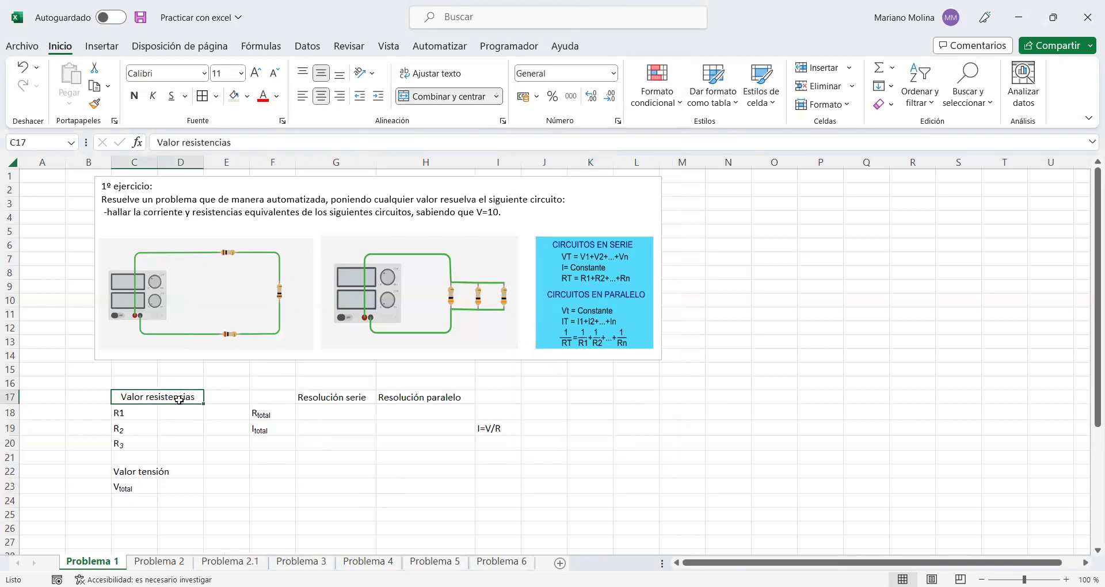
# Step: Give C17:D20 a thick outline plus borders on every cell, and centre its labels
pyautogui.moveTo(179, 395); pyautogui.dragTo(173, 444)
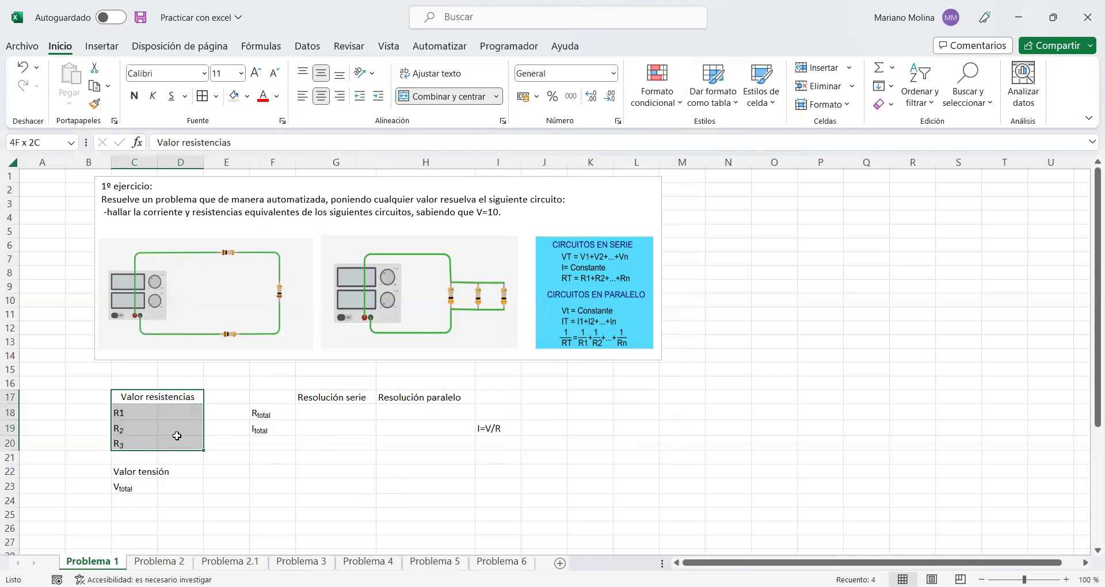
pyautogui.click(216, 99)
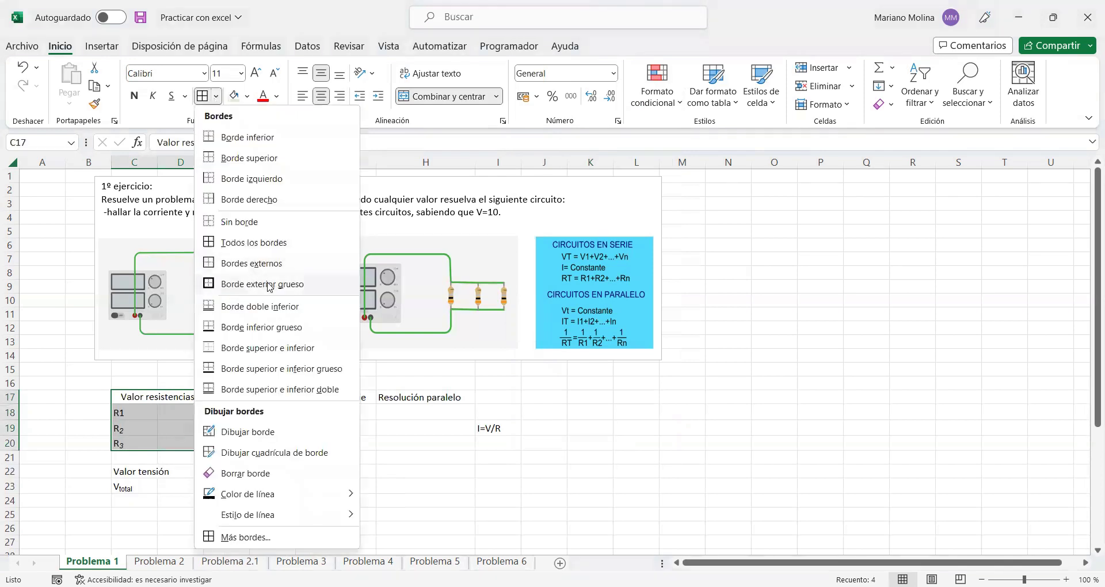
pyautogui.click(269, 284)
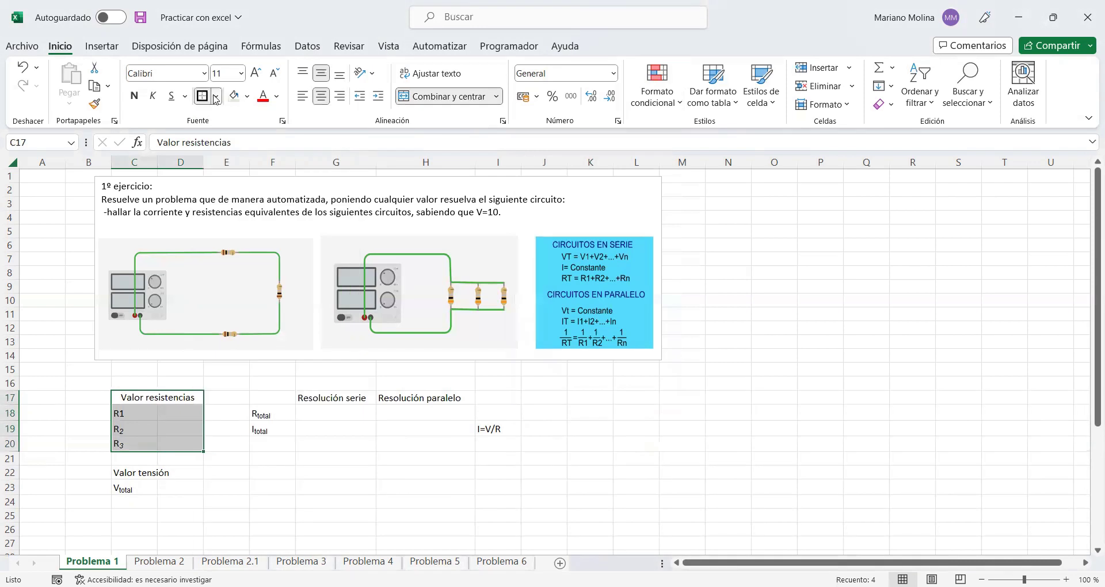
pyautogui.click(216, 98)
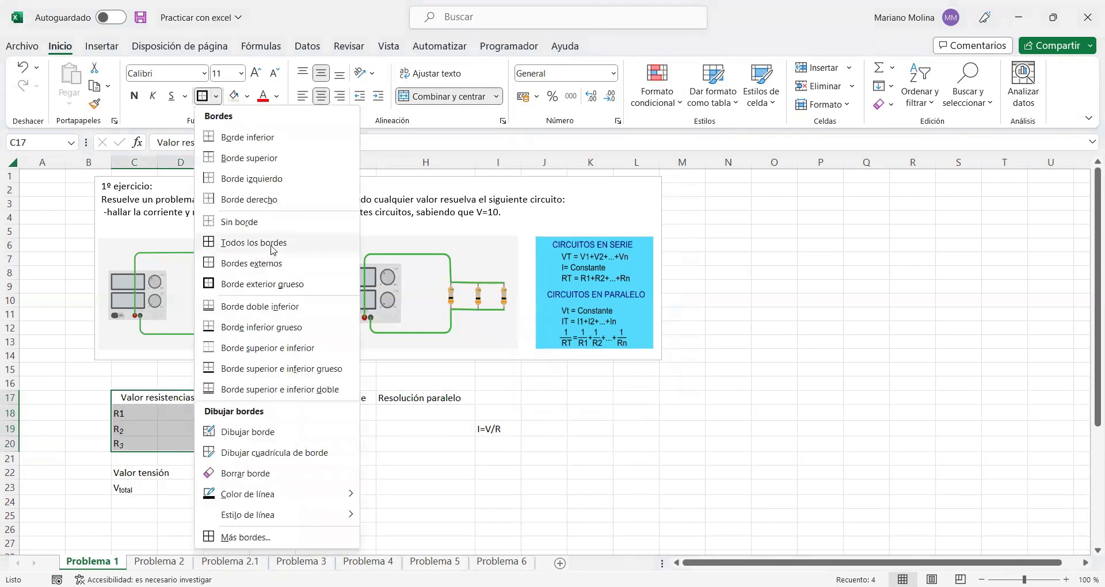
pyautogui.click(272, 248)
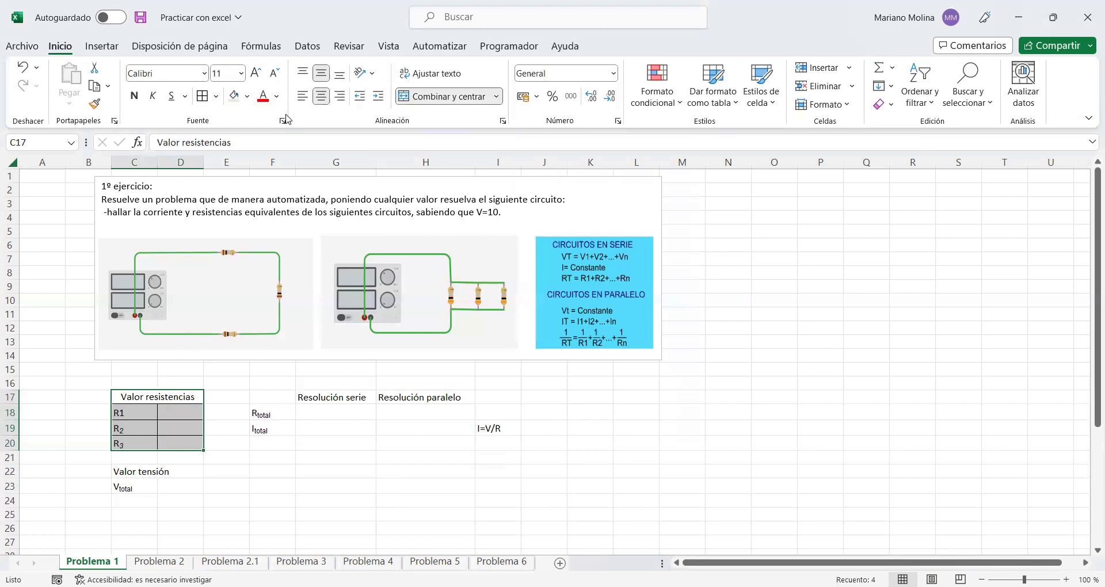
pyautogui.click(318, 105)
pyautogui.click(318, 104)
pyautogui.click(181, 408)
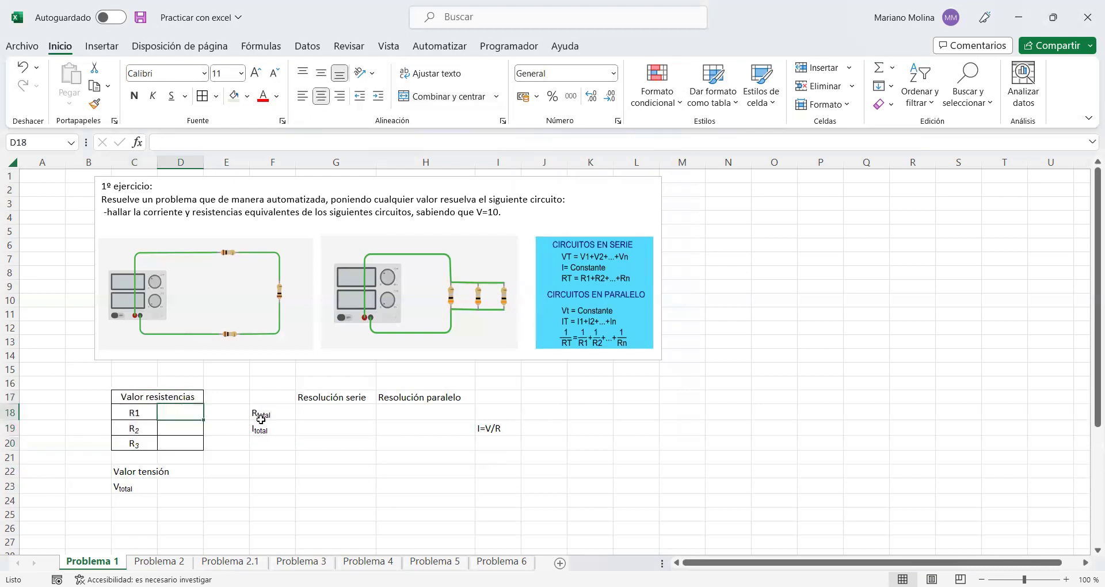
# Step: Enter 1, 2 and 3 as the R1–R3 values in D18:D20
pyautogui.write('1')
pyautogui.press('Return')
pyautogui.write('2')
pyautogui.press('Return')
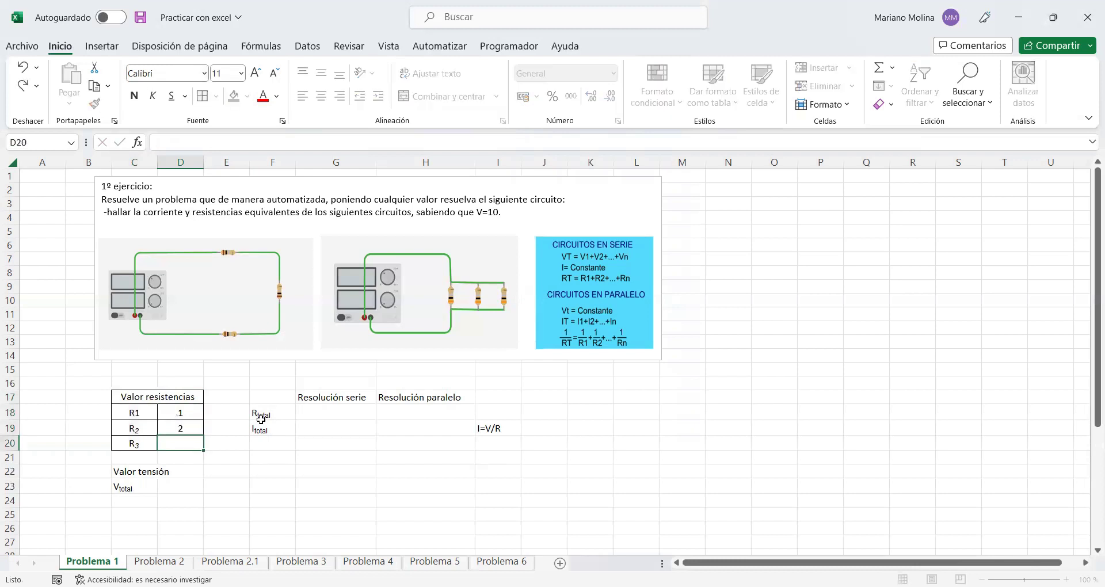
pyautogui.write('3')
pyautogui.press('Return')
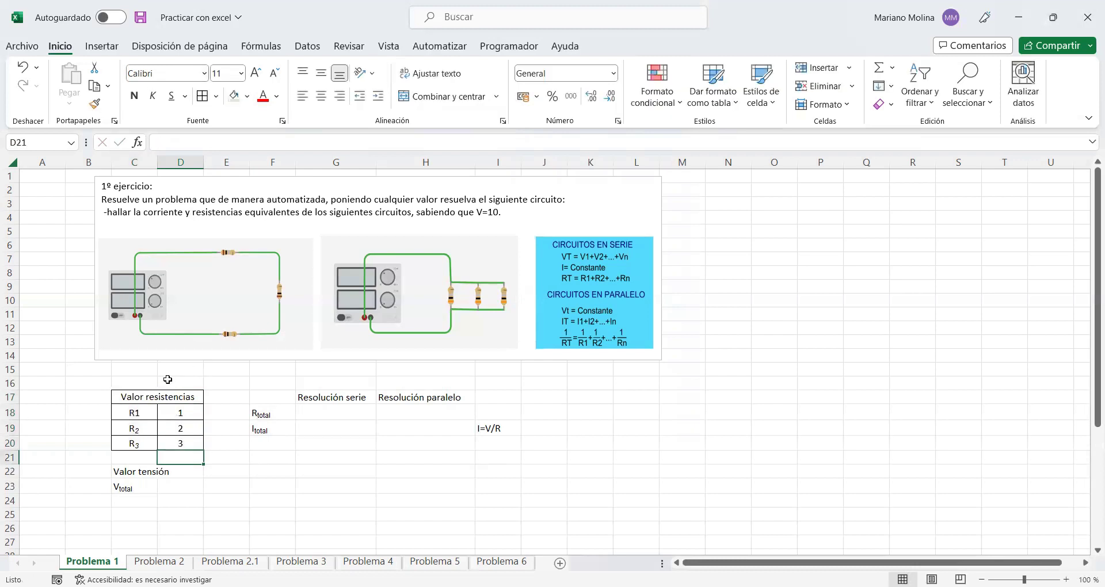
# Step: Fill the Valor resistencias header light green
pyautogui.click(178, 394)
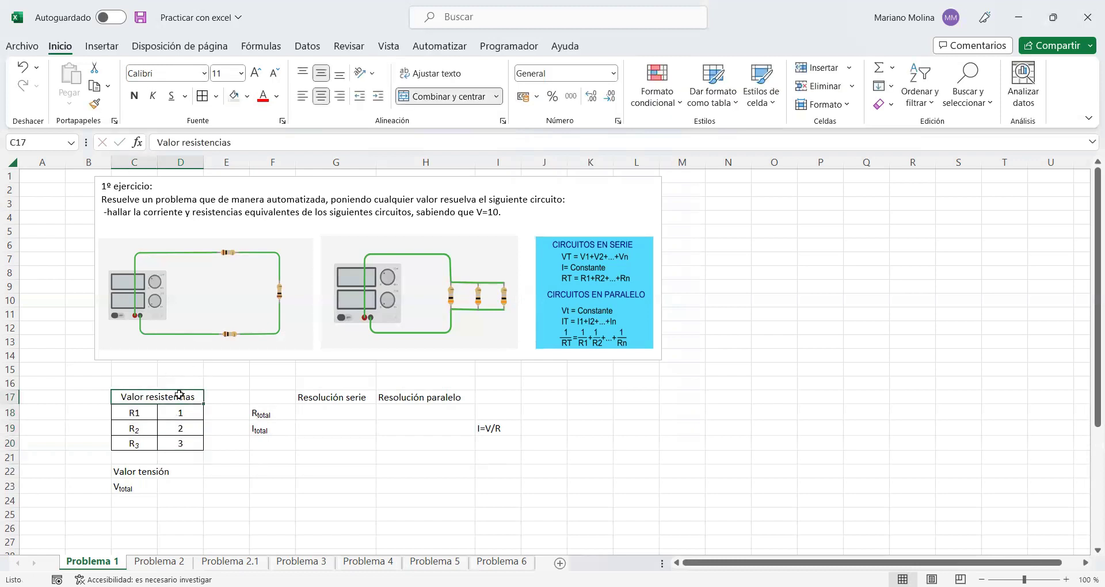
pyautogui.click(249, 96)
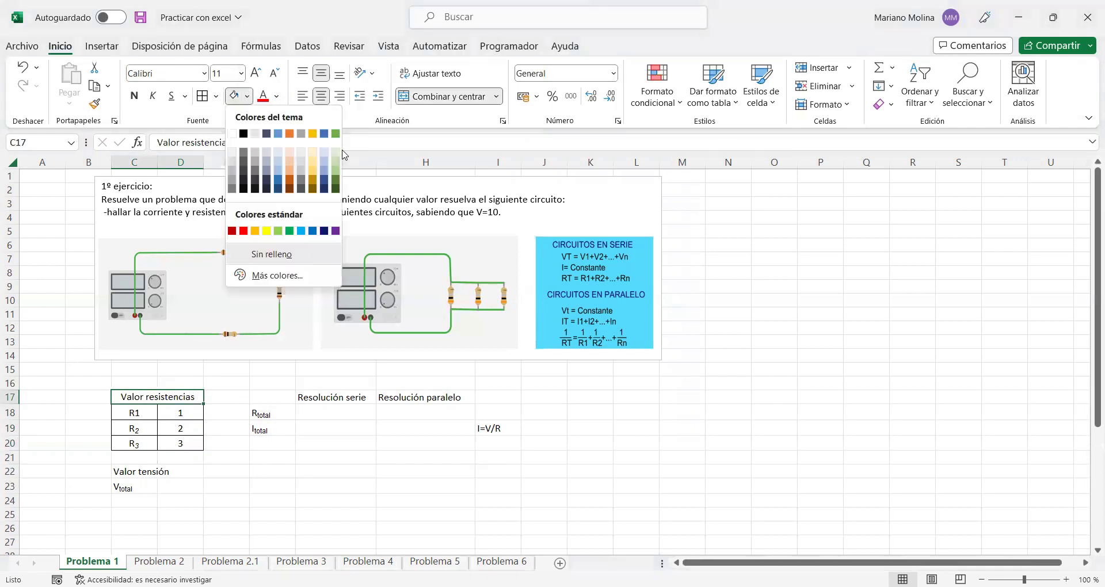
pyautogui.click(181, 457)
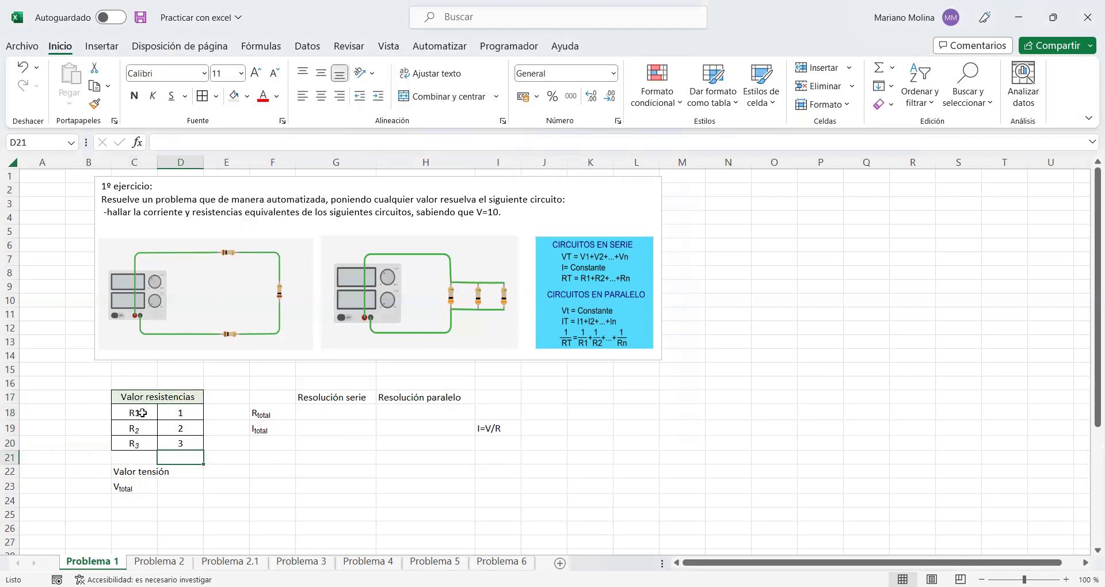
# Step: Format the 1 in the R1 label of C18 as subscript
pyautogui.doubleClick(141, 412)
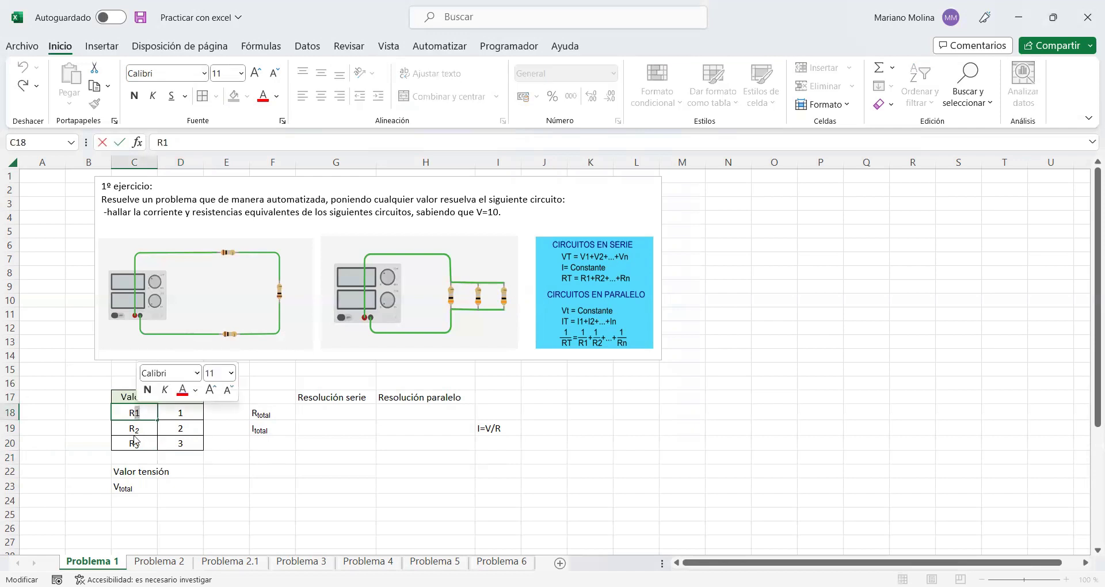
pyautogui.rightClick(137, 412)
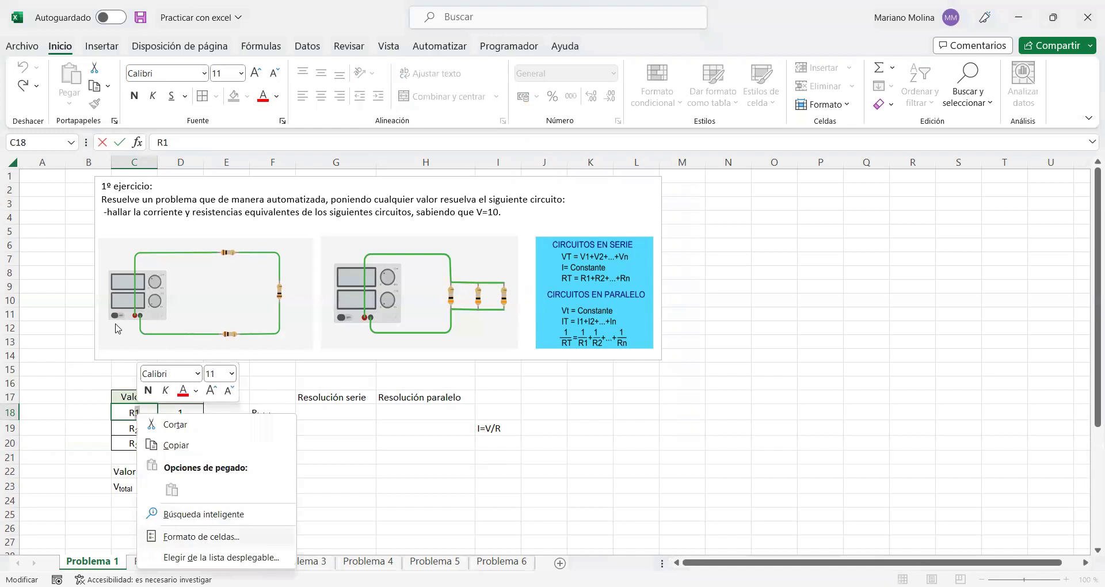
pyautogui.click(206, 538)
pyautogui.click(34, 442)
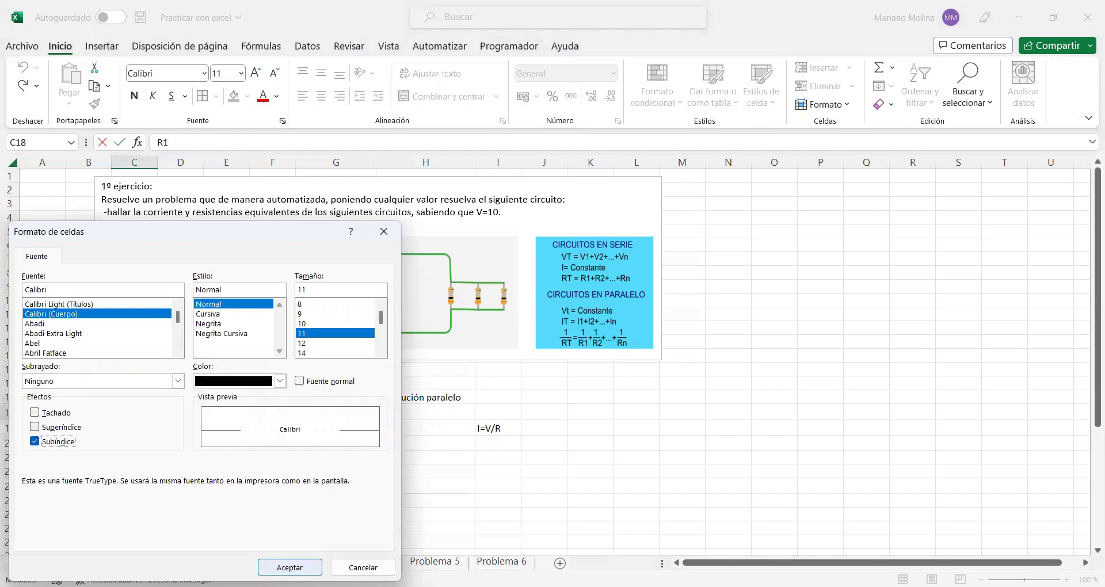
pyautogui.click(289, 568)
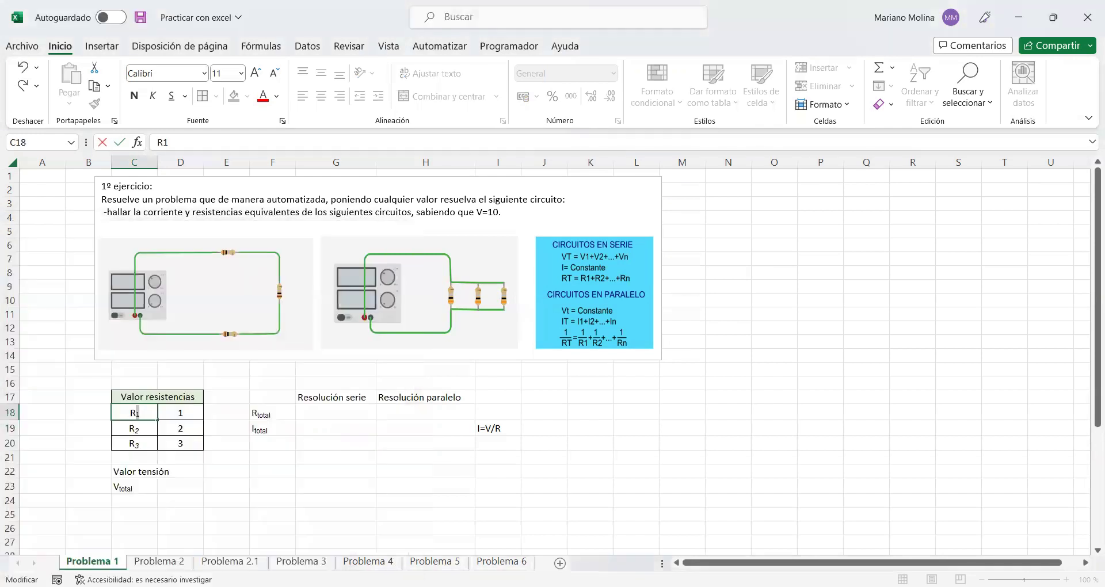
pyautogui.click(225, 491)
# Step: Colour the R1–R3 labels in C18:C20 red
pyautogui.moveTo(151, 413); pyautogui.dragTo(157, 442)
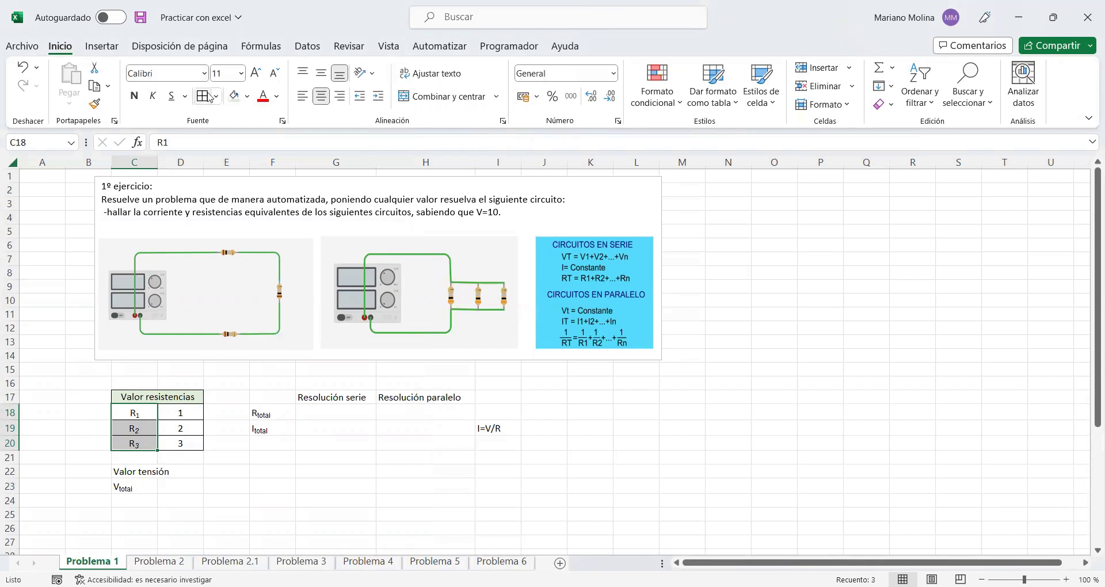
pyautogui.click(276, 96)
pyautogui.click(273, 253)
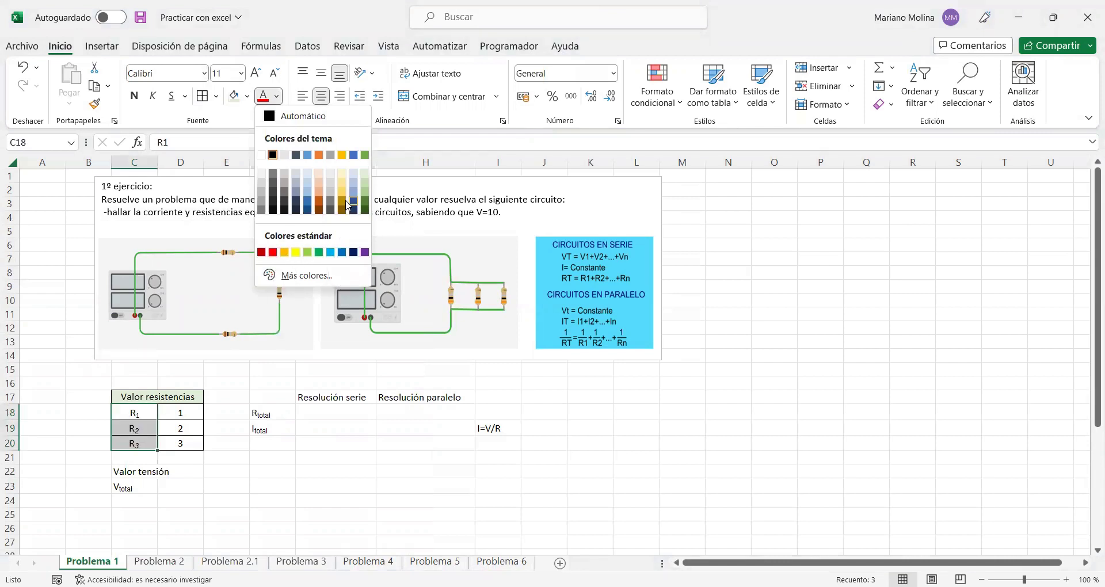
# Step: Confirm the red R1–R3 labels and set the table C17:D20 in Arial
pyautogui.click(273, 254)
pyautogui.click(83, 456)
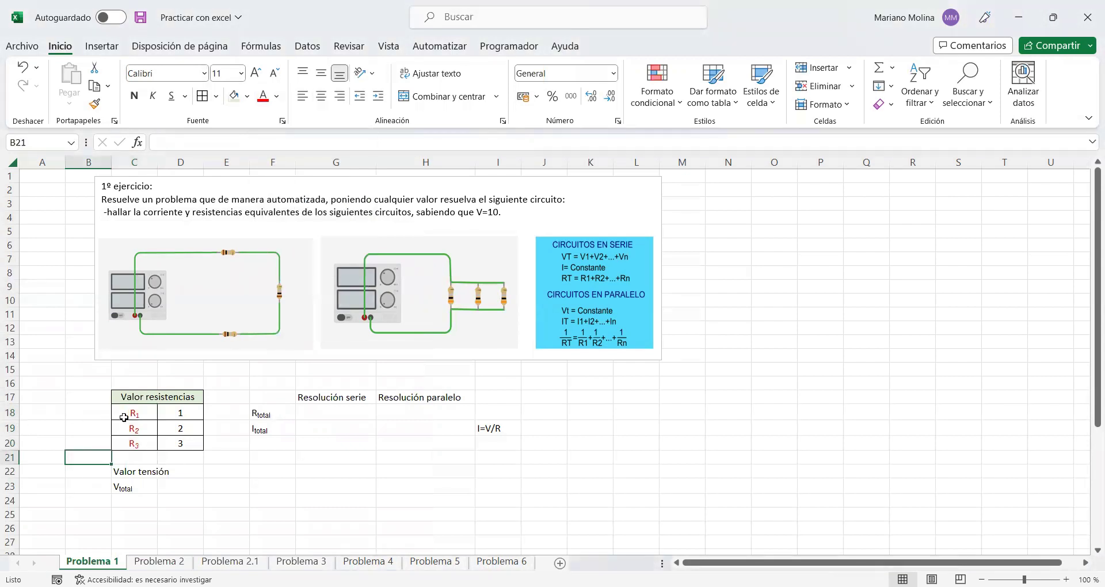
pyautogui.moveTo(138, 397); pyautogui.dragTo(181, 440)
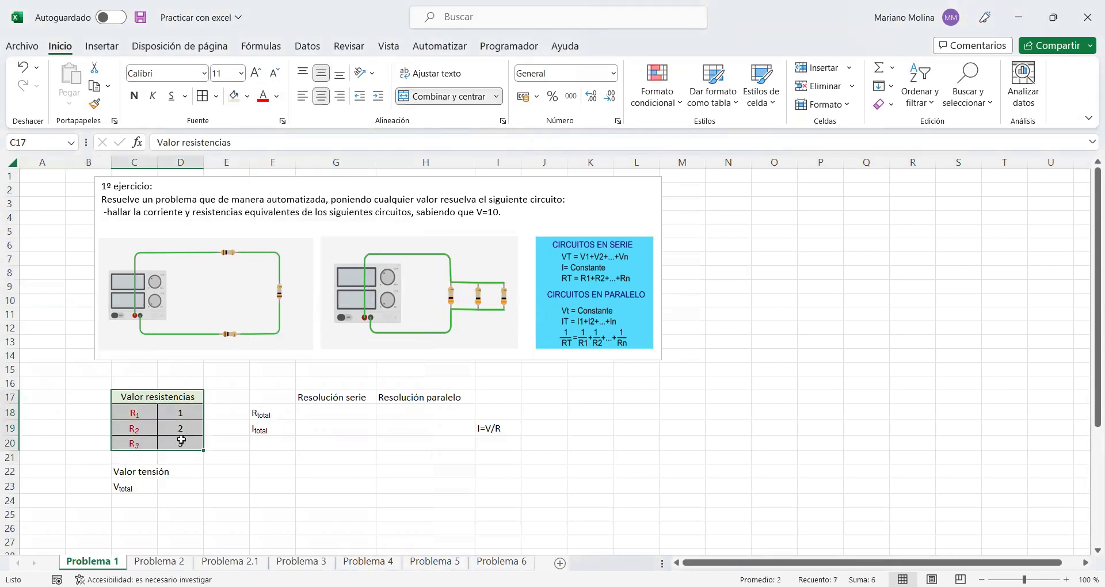
pyautogui.click(205, 75)
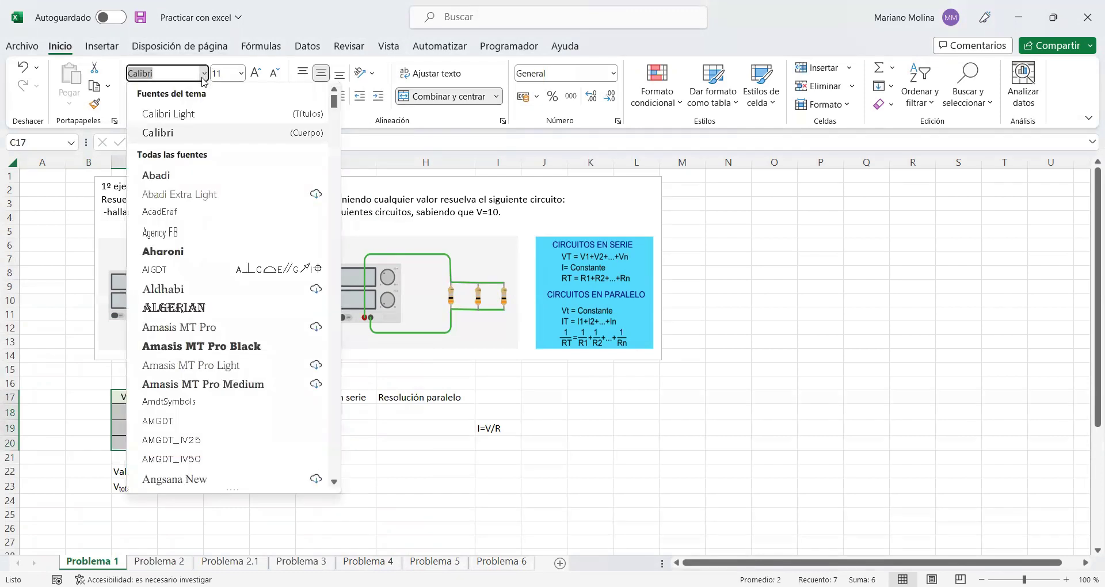
pyautogui.write('Arial')
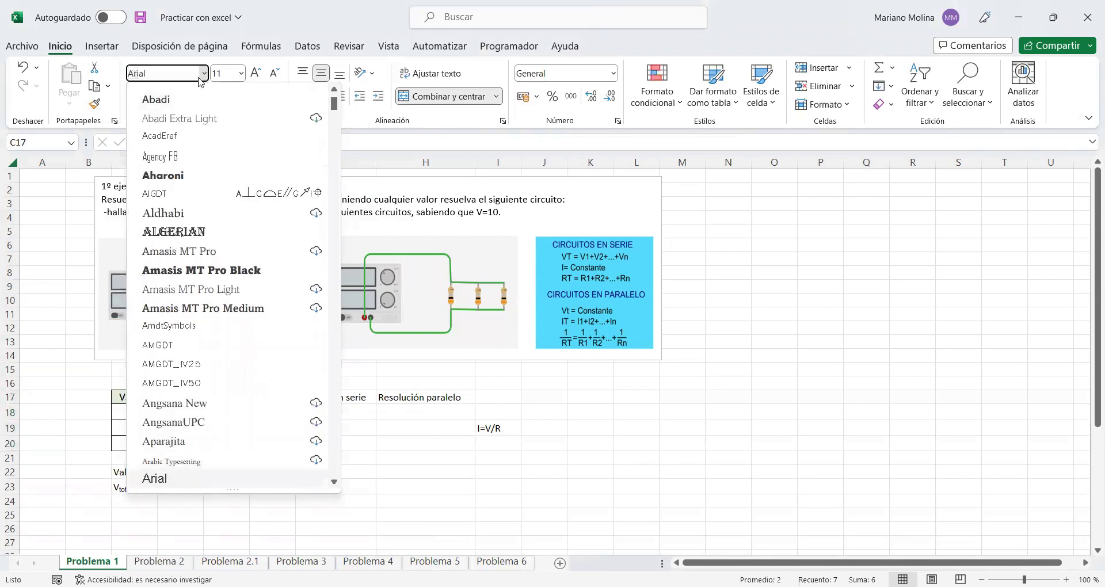
pyautogui.click(162, 473)
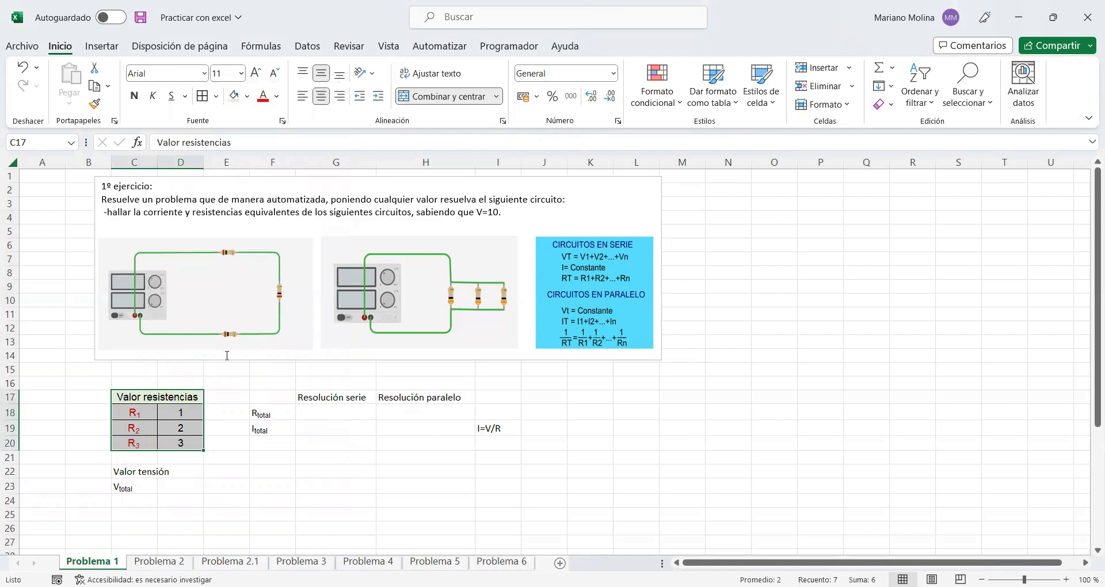
# Step: Set the resistance table's font size to 10
pyautogui.moveTo(183, 408); pyautogui.dragTo(196, 441)
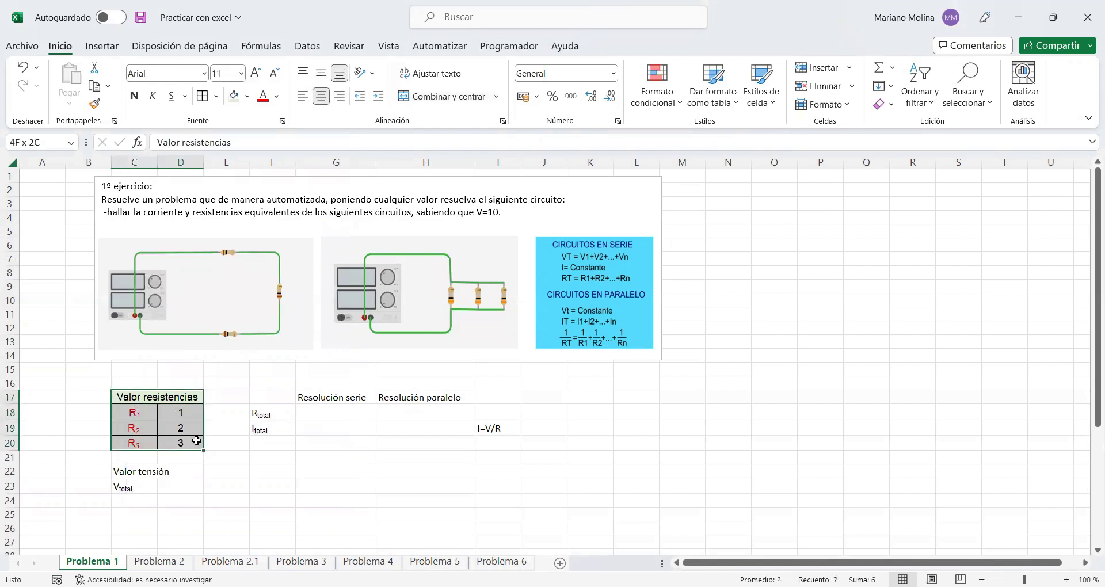
pyautogui.click(241, 73)
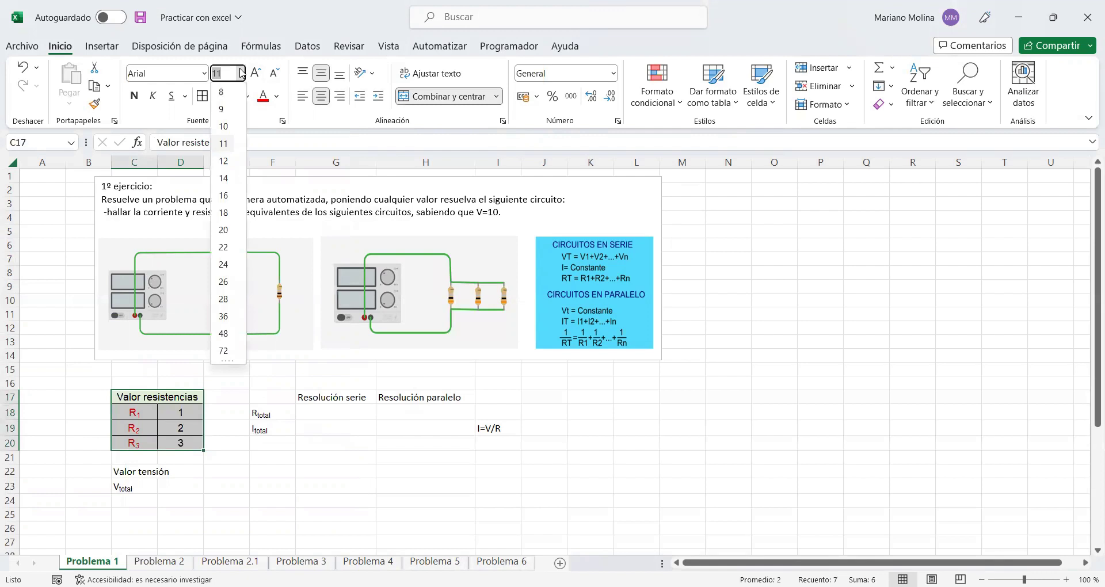
pyautogui.click(228, 127)
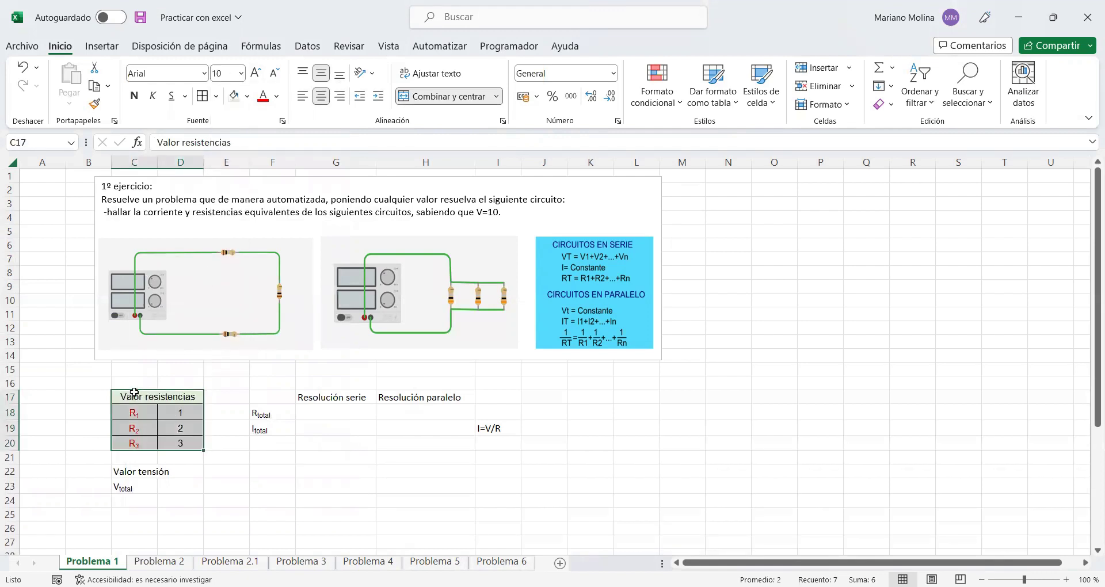
pyautogui.click(88, 441)
# Step: Merge and centre C22:D22 as the Valor tensión heading with a grey fill
pyautogui.moveTo(133, 471); pyautogui.dragTo(178, 484)
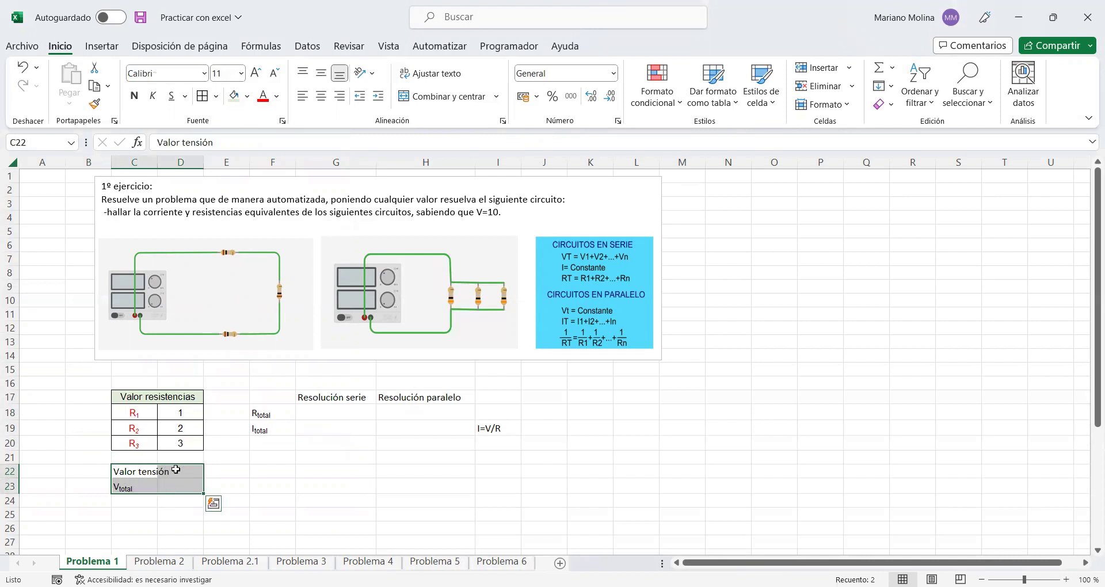
pyautogui.moveTo(175, 469); pyautogui.dragTo(150, 471)
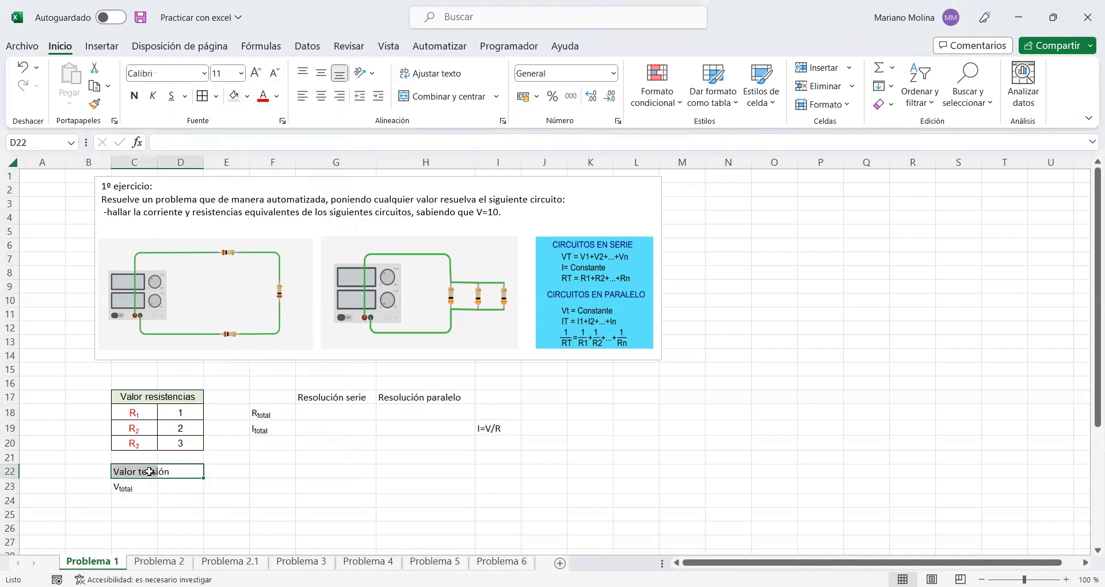
pyautogui.click(481, 97)
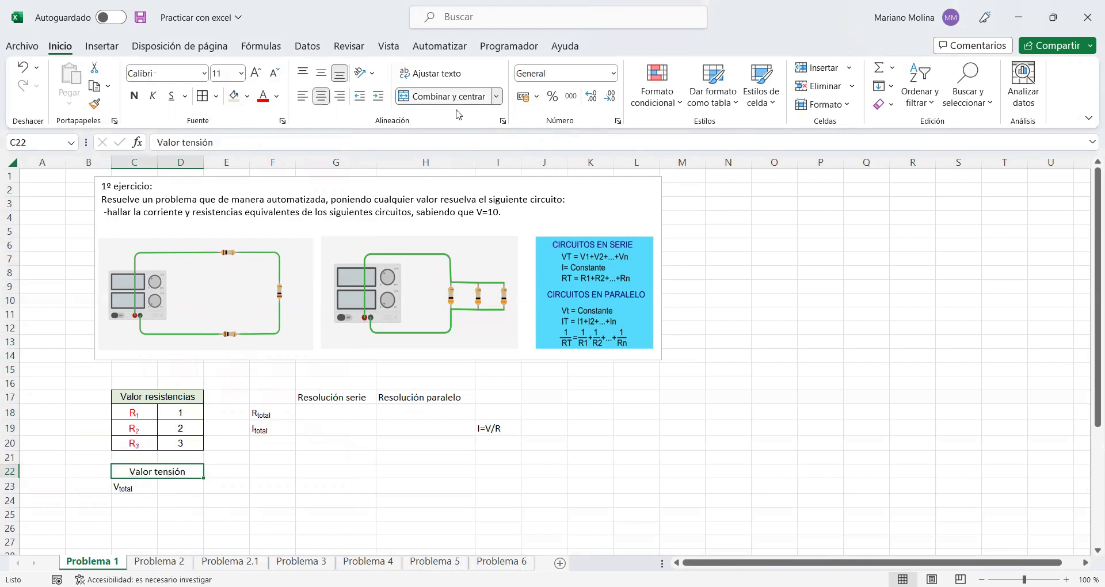
pyautogui.click(247, 96)
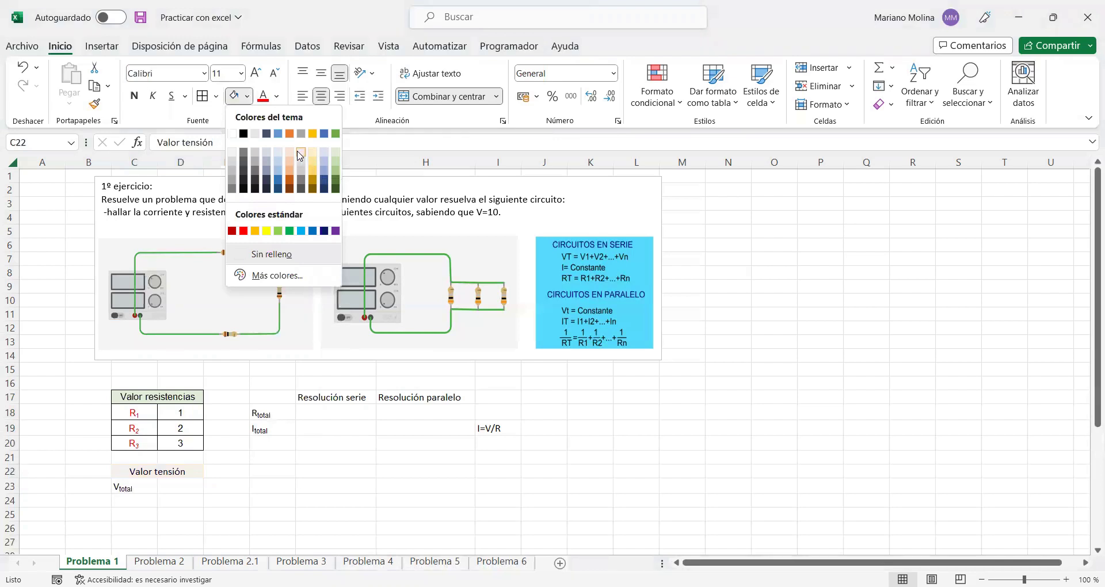
pyautogui.click(299, 155)
# Step: Centre the Vtotal label and enter 10 as the voltage in D23
pyautogui.moveTo(120, 488); pyautogui.dragTo(187, 488)
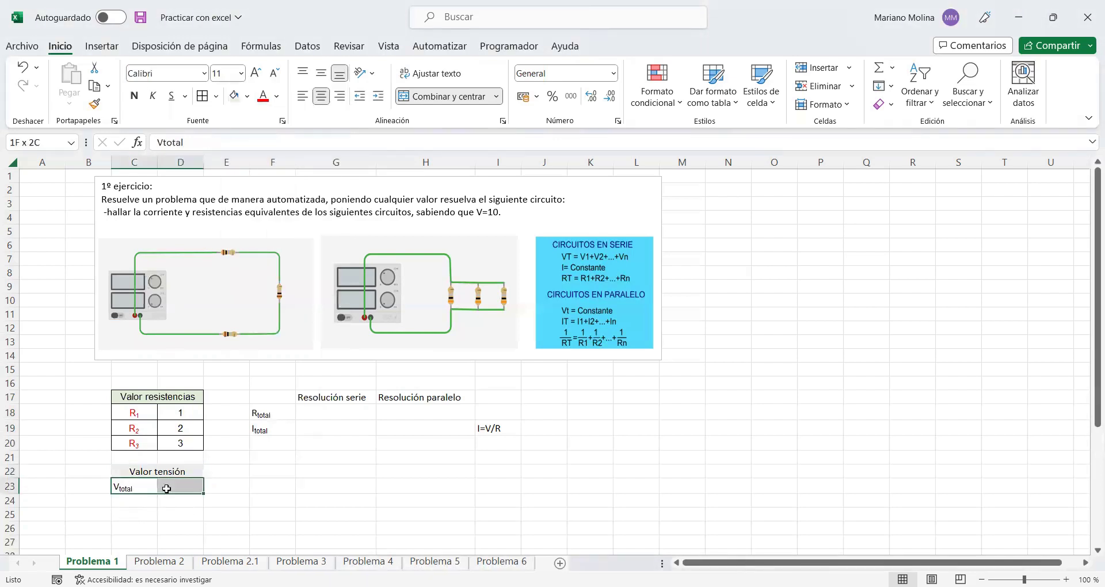
pyautogui.click(321, 96)
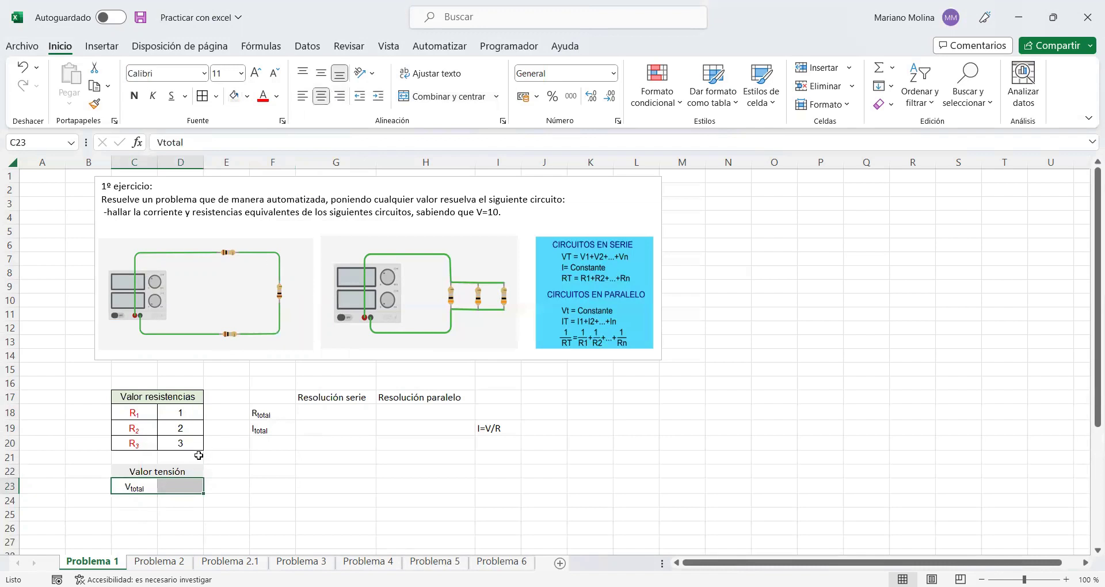
pyautogui.click(181, 485)
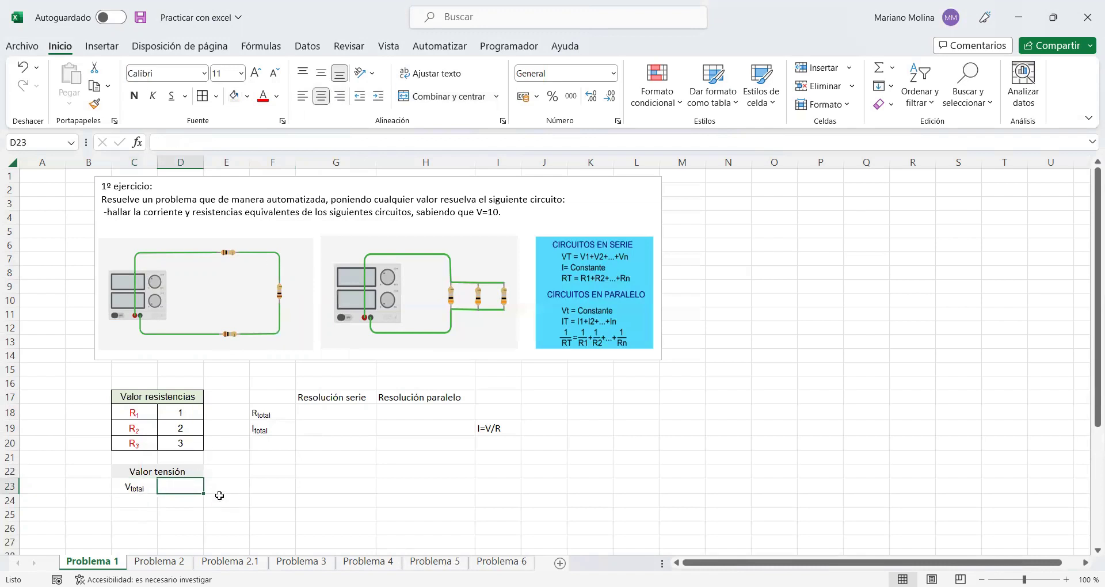
pyautogui.write('10')
pyautogui.press('Return')
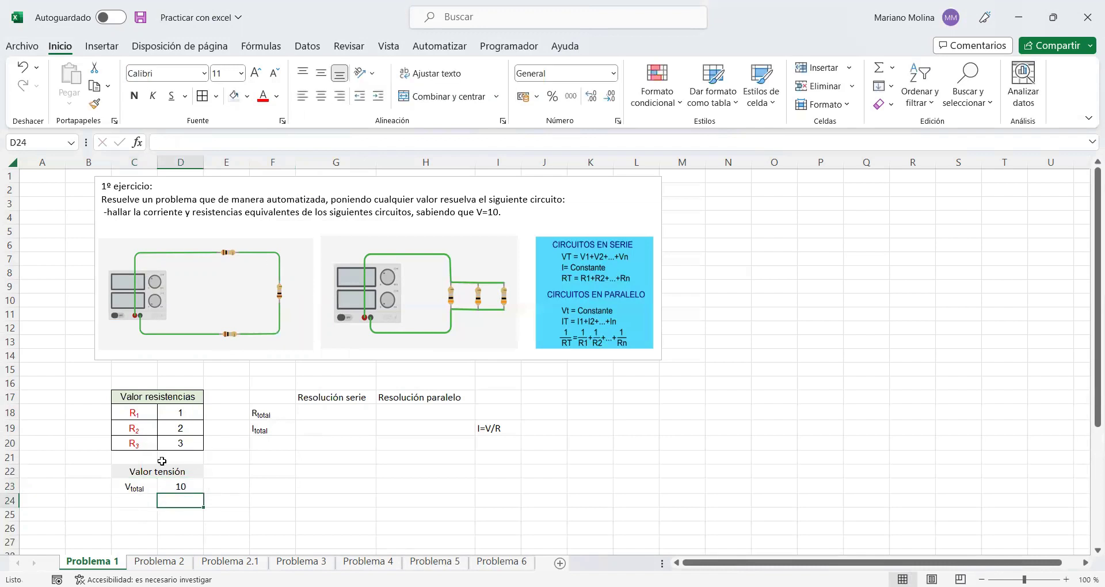
# Step: Put a thick outline around the voltage block C22:D23
pyautogui.moveTo(151, 469); pyautogui.dragTo(181, 479)
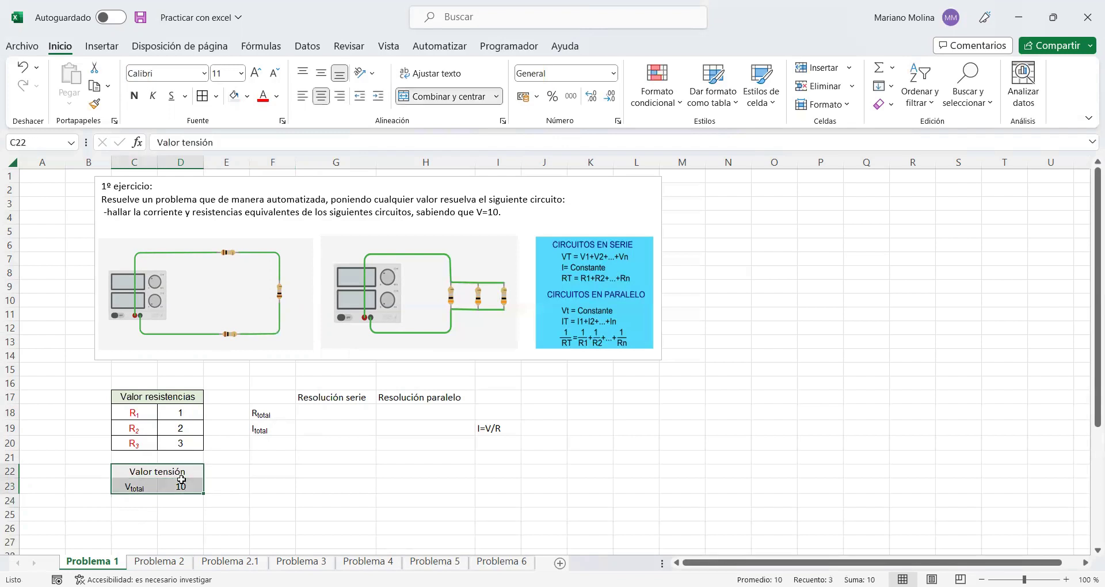
pyautogui.click(217, 101)
pyautogui.click(267, 289)
pyautogui.click(217, 96)
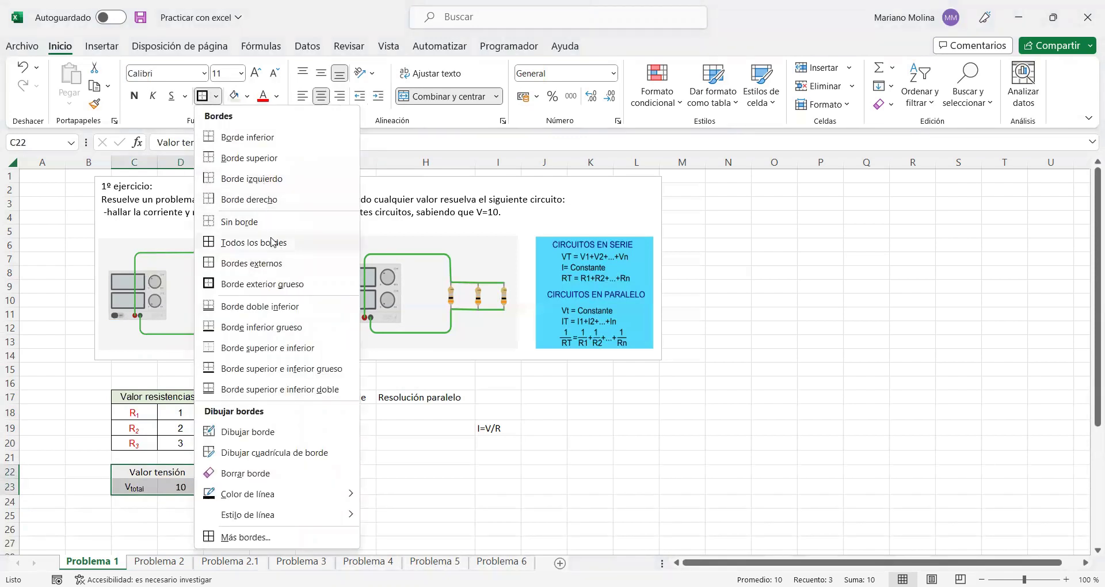
pyautogui.click(271, 526)
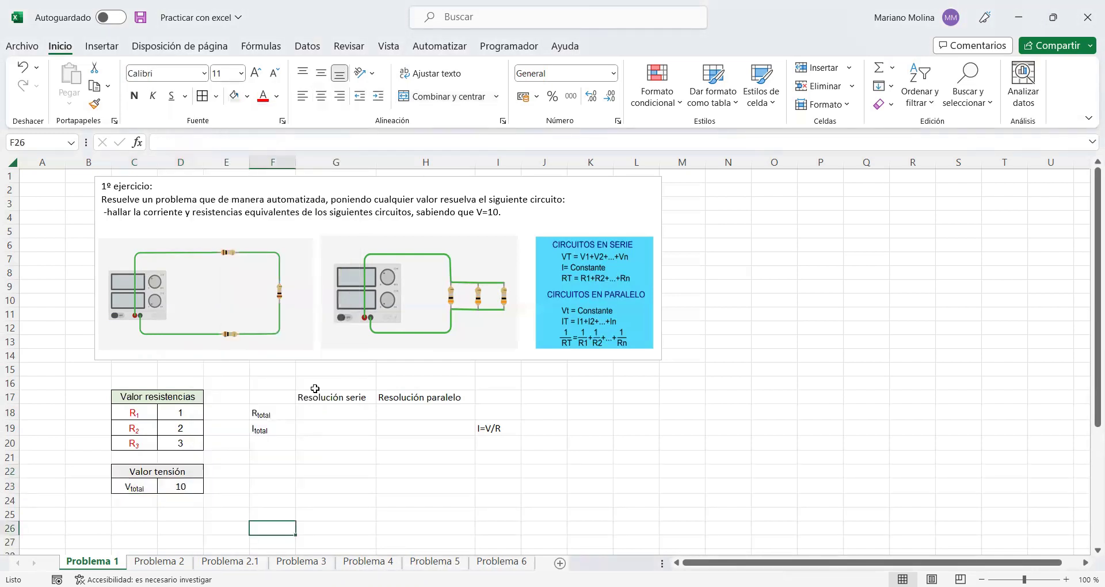
# Step: Centre the text in F17:H19 and enter a test value of 8 in G18
pyautogui.moveTo(275, 397); pyautogui.dragTo(463, 421)
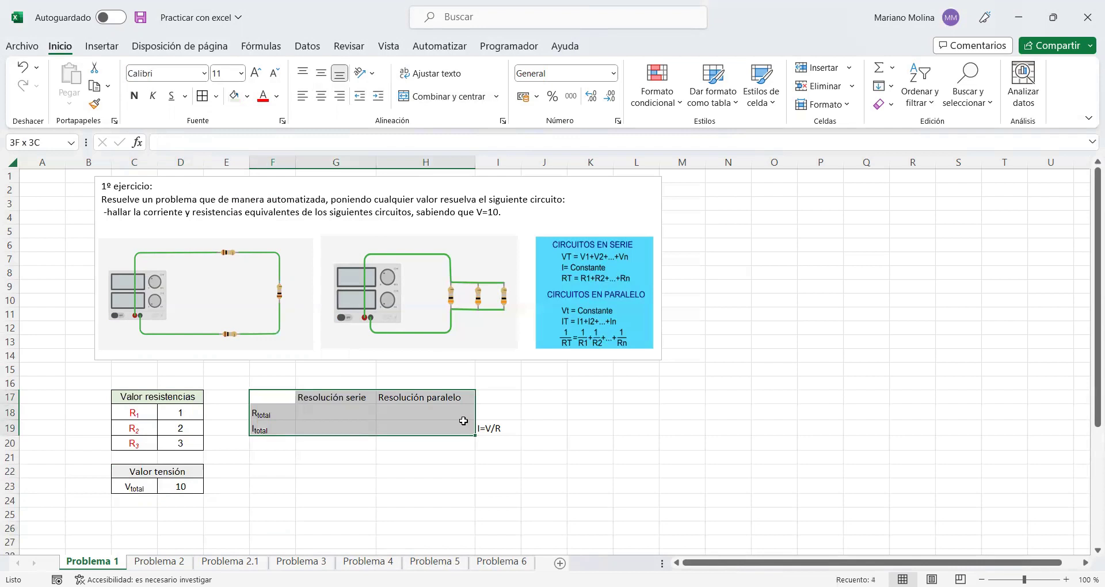
pyautogui.click(327, 101)
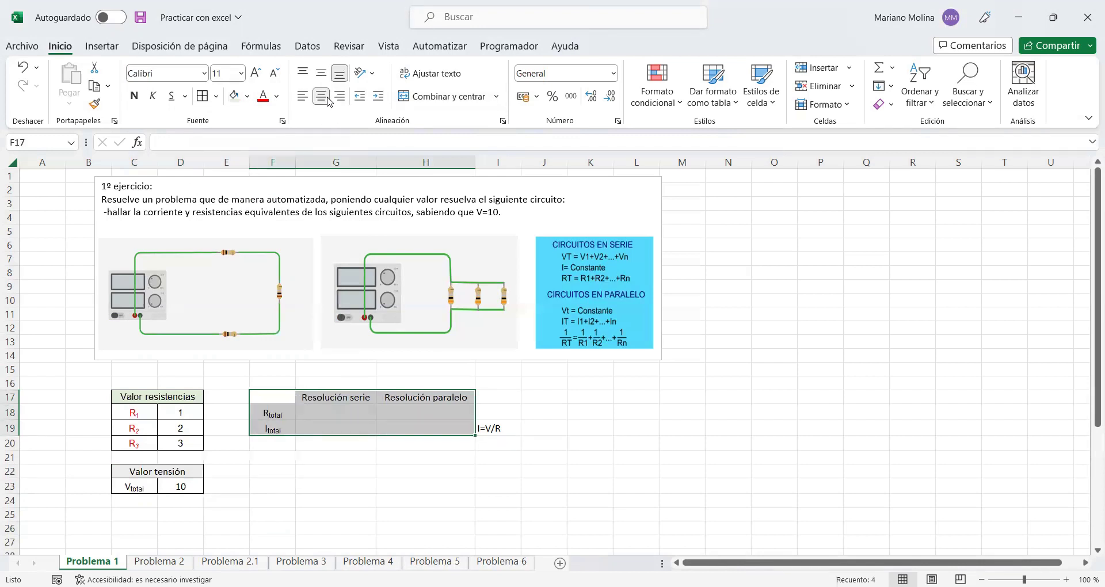
pyautogui.moveTo(341, 412); pyautogui.dragTo(403, 422)
pyautogui.click(330, 415)
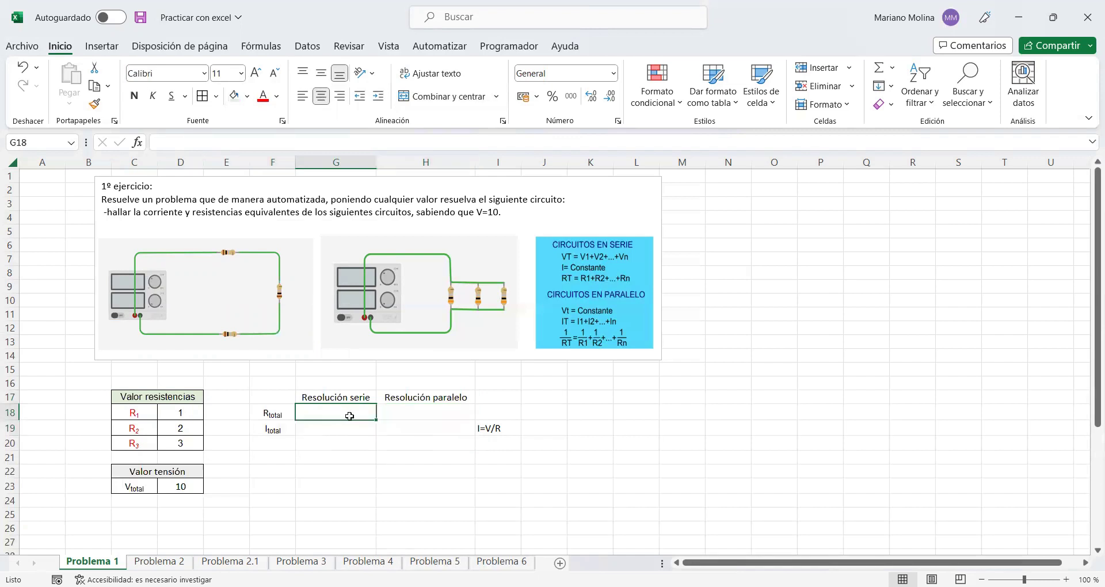
pyautogui.write('8')
pyautogui.press('Return')
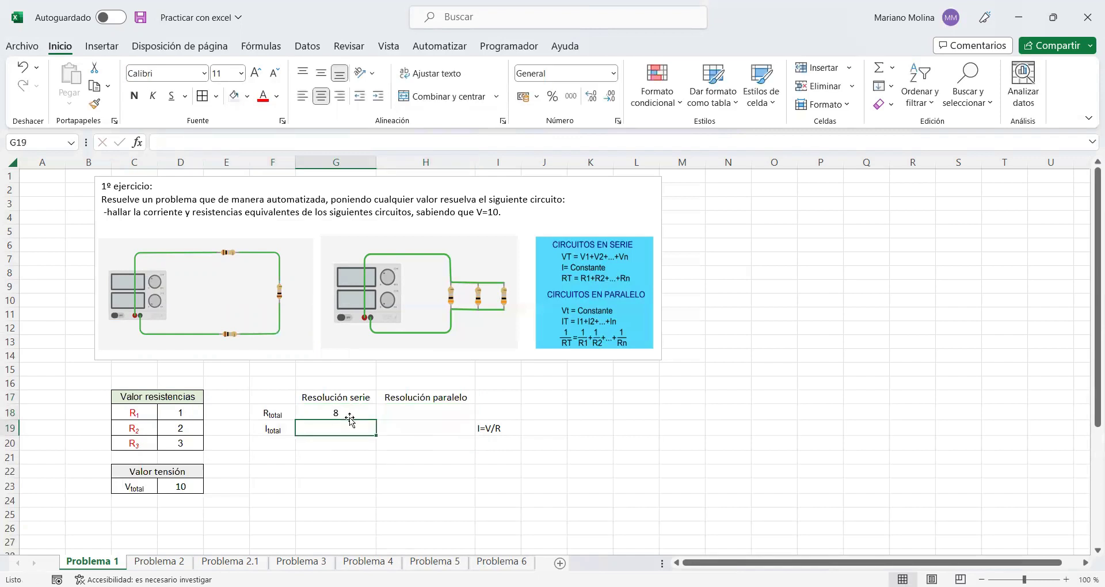
pyautogui.click(356, 413)
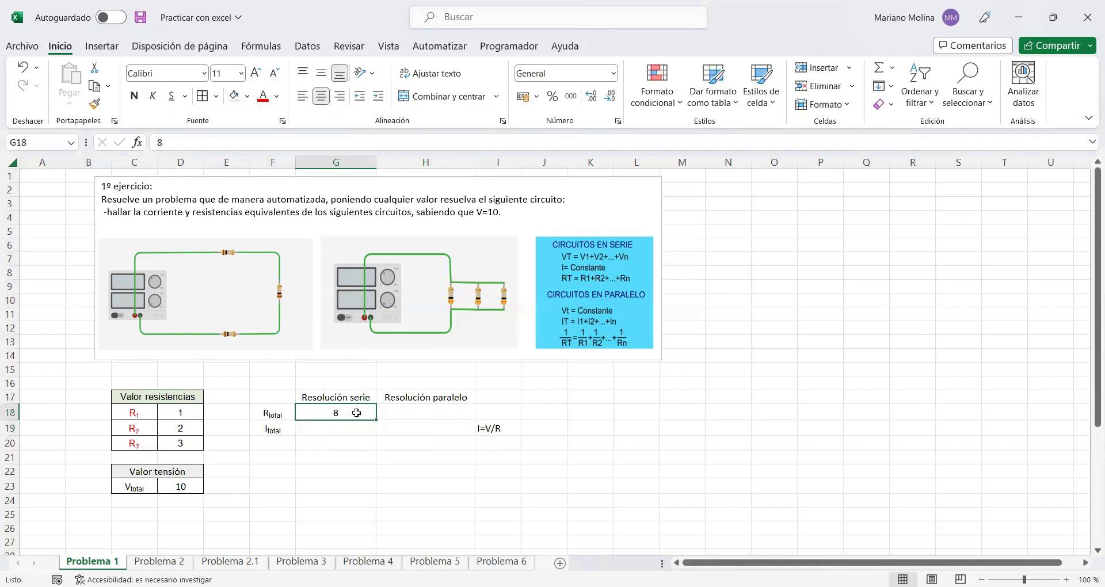
# Step: Add all-cell borders and a thick outline to the results table F17:H19
pyautogui.moveTo(279, 392)
pyautogui.mouseDown()
pyautogui.moveTo(423, 415)
pyautogui.moveTo(426, 431)
pyautogui.mouseUp()
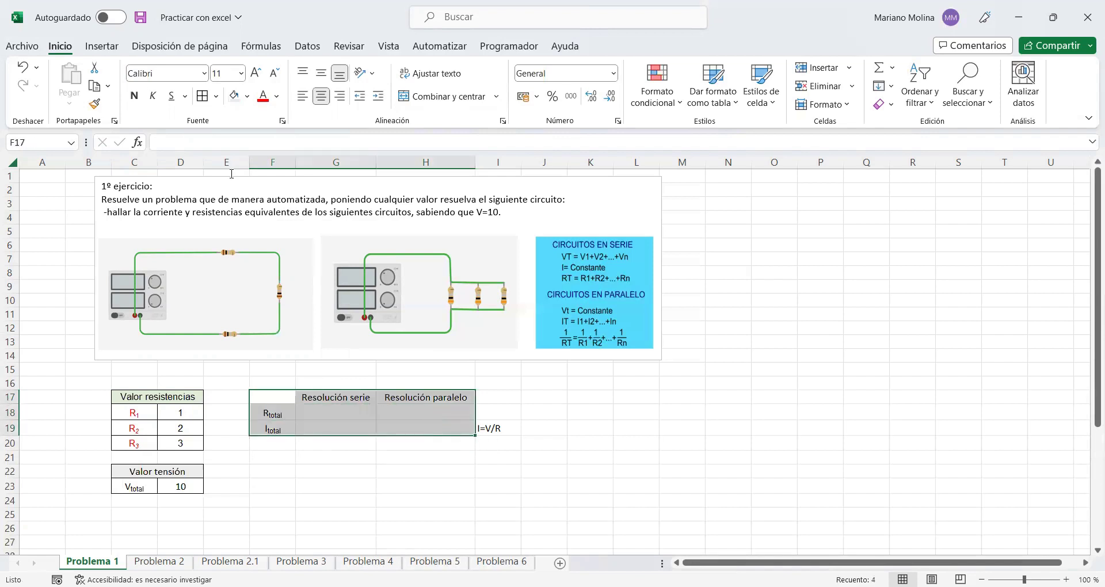
pyautogui.click(217, 96)
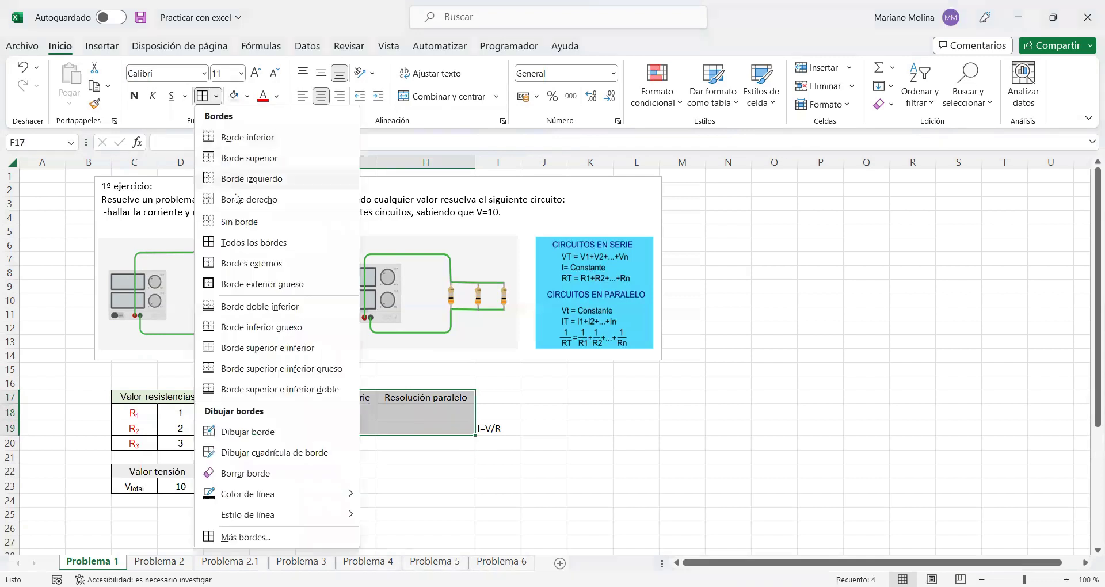
pyautogui.click(259, 242)
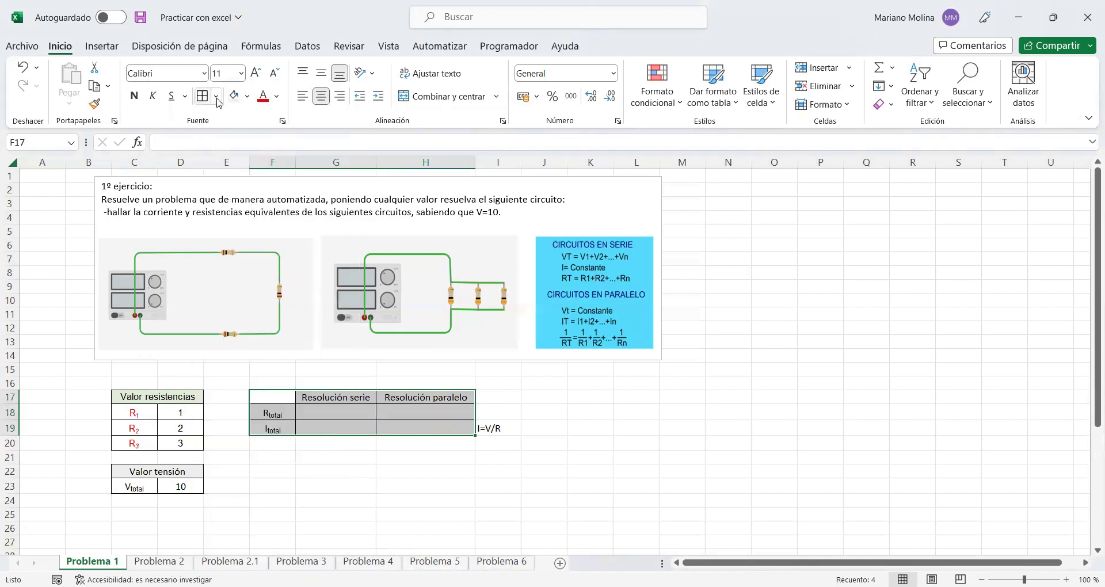
pyautogui.click(216, 96)
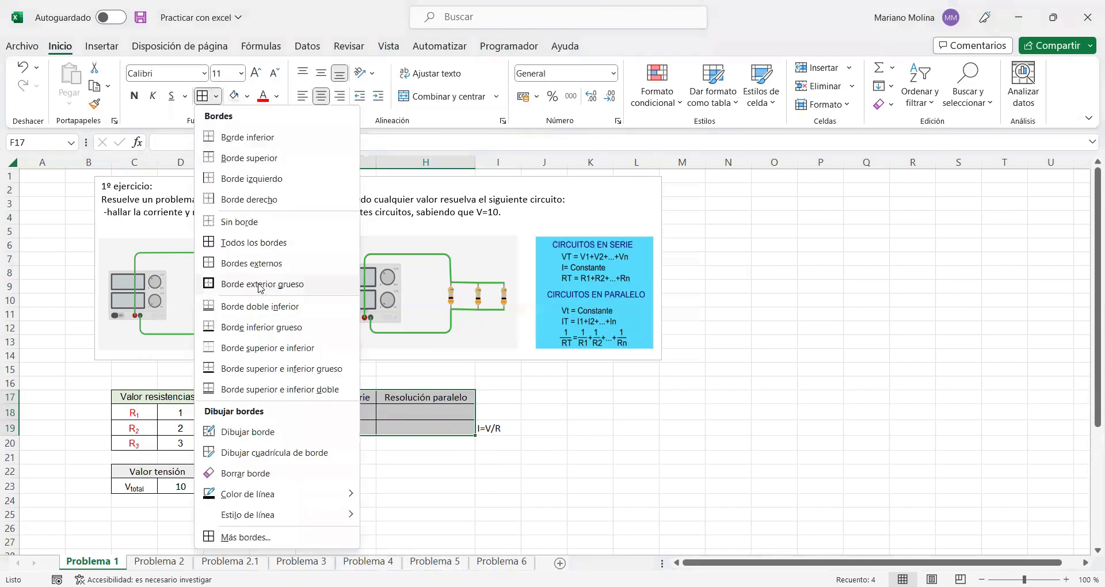
pyautogui.click(260, 283)
pyautogui.doubleClick(330, 414)
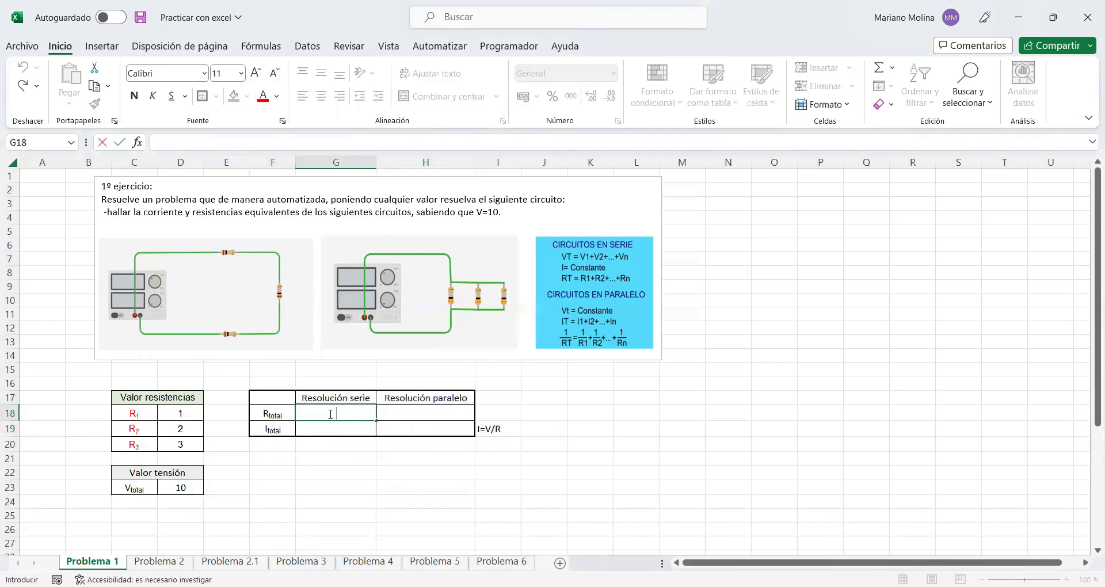
# Step: Enter =D18+D19+D20 in G18 so the series total resistance shows 6
pyautogui.write('=')
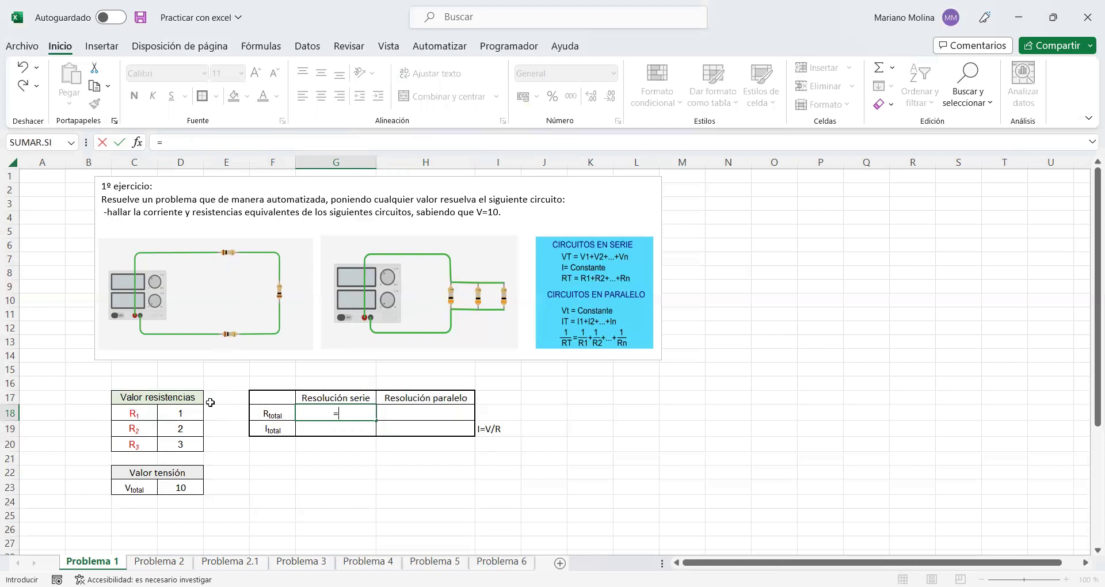
pyautogui.click(192, 413)
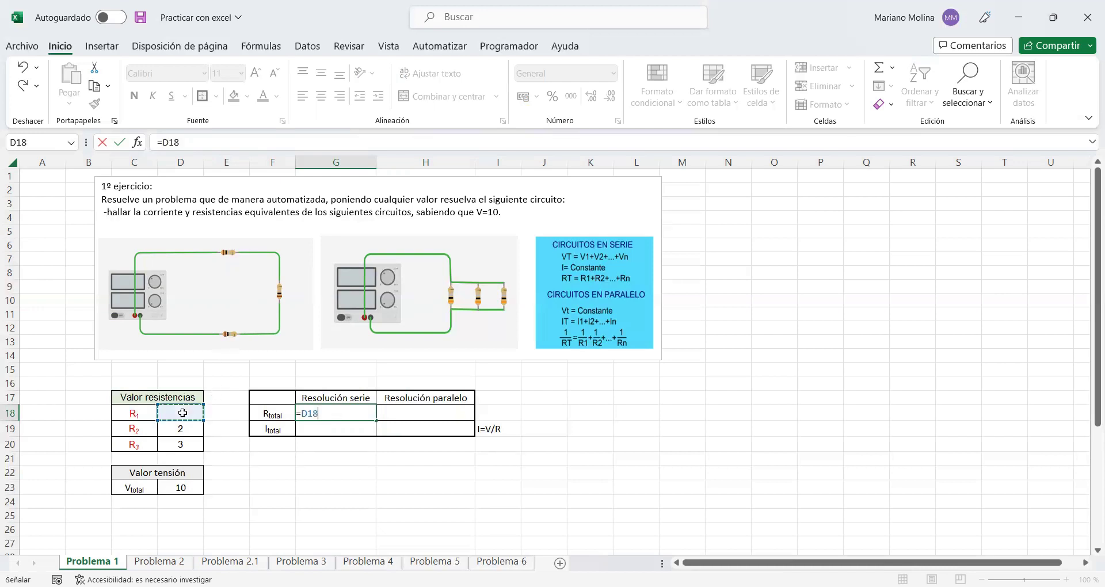
pyautogui.write('+')
pyautogui.click(182, 425)
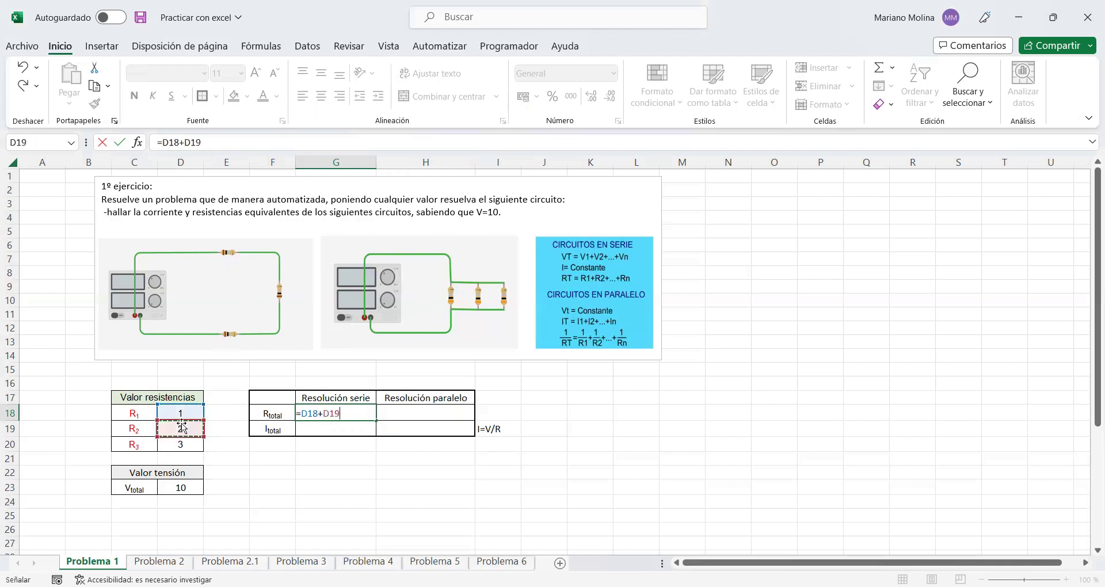
pyautogui.write('+')
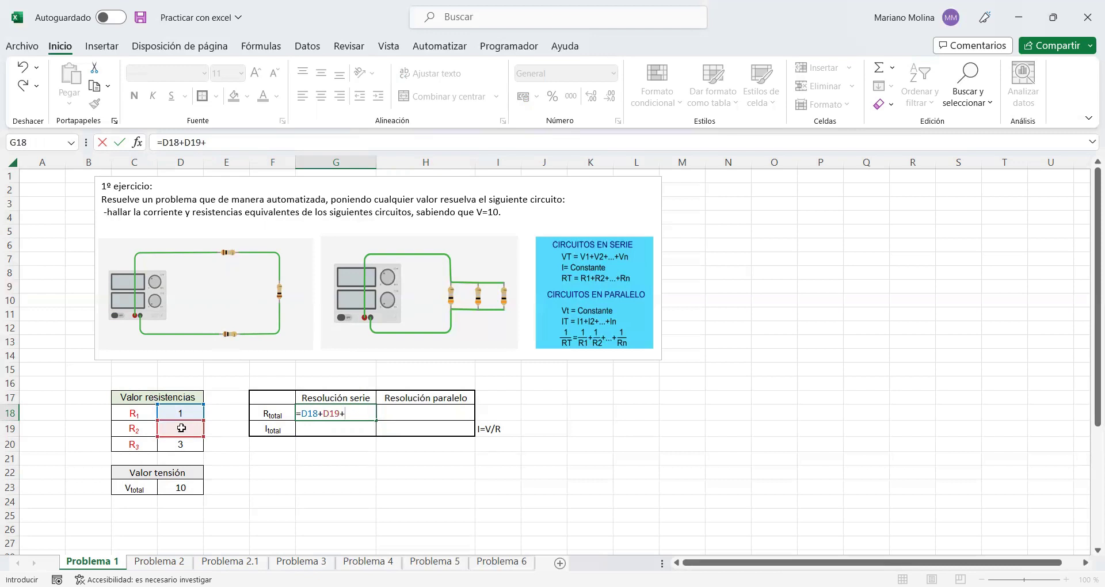
pyautogui.click(184, 444)
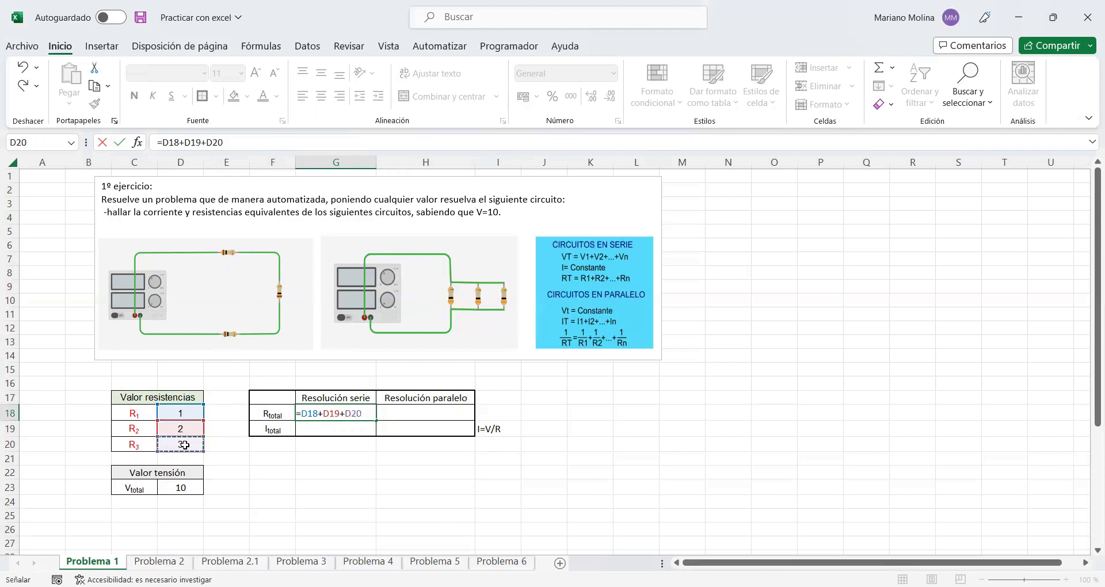
pyautogui.press('Return')
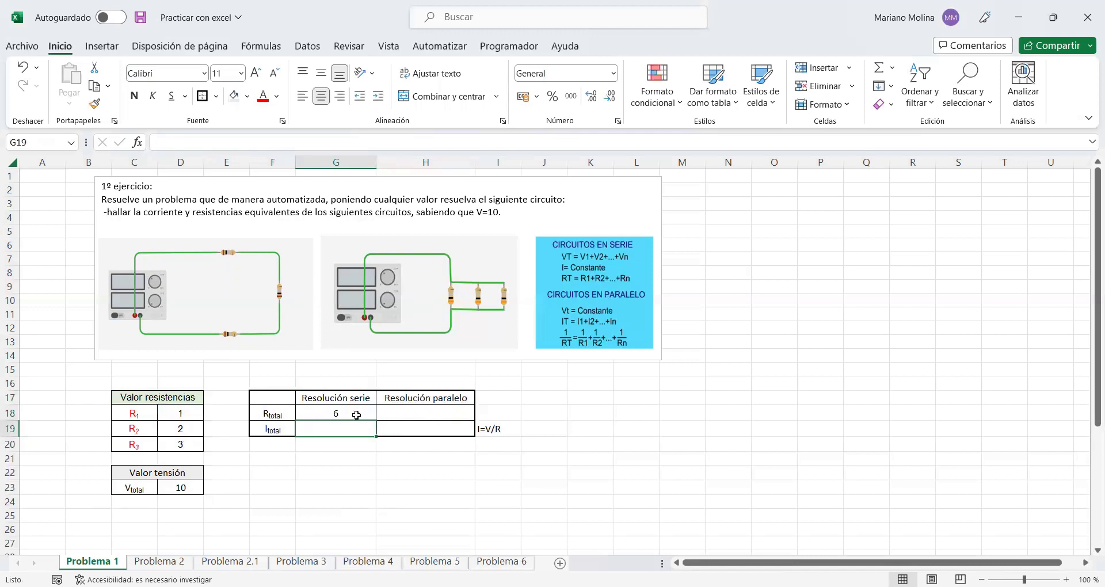
pyautogui.click(356, 415)
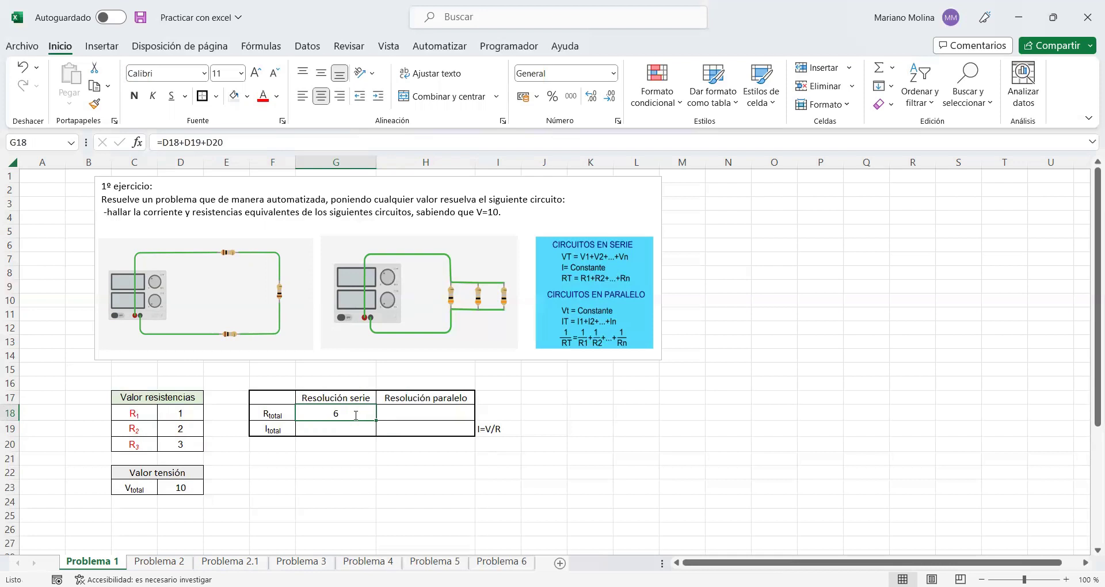
# Step: Replace the G18 formula with =SUMA(D18:D20)
pyautogui.write('=')
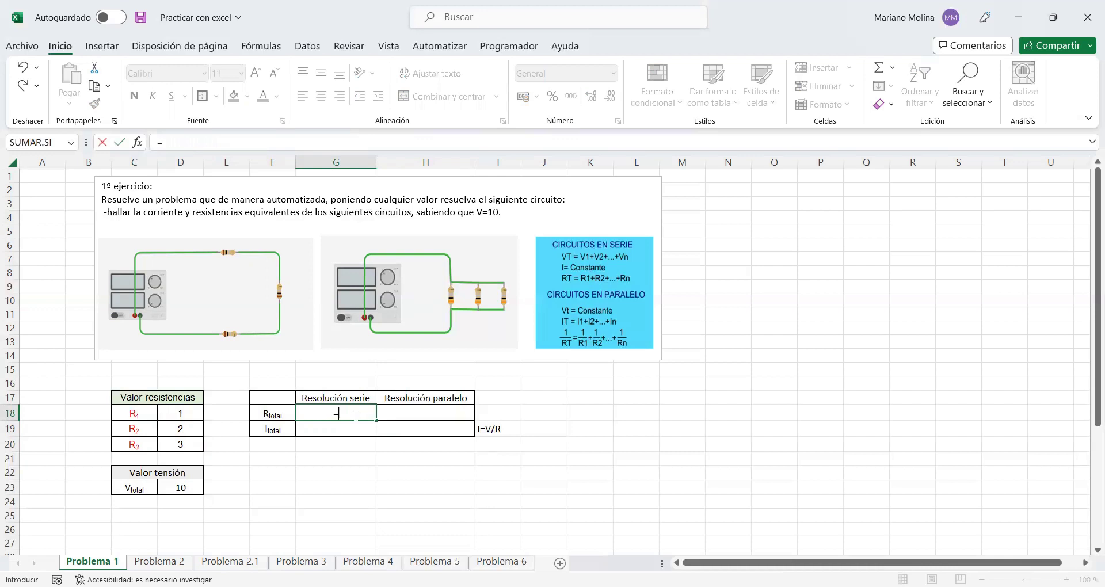
pyautogui.write('suma')
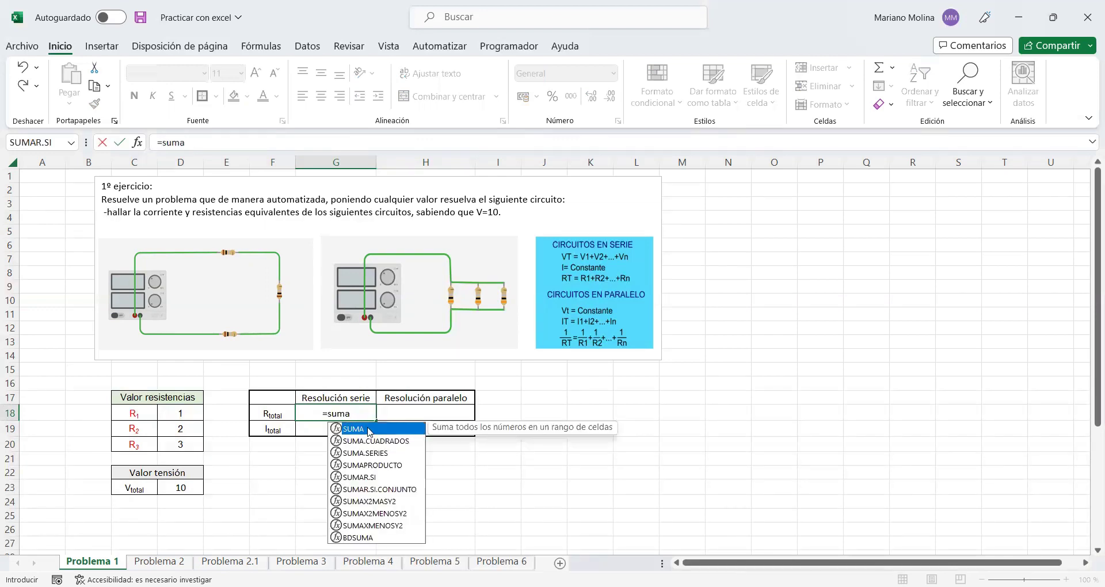
pyautogui.press('Tab')
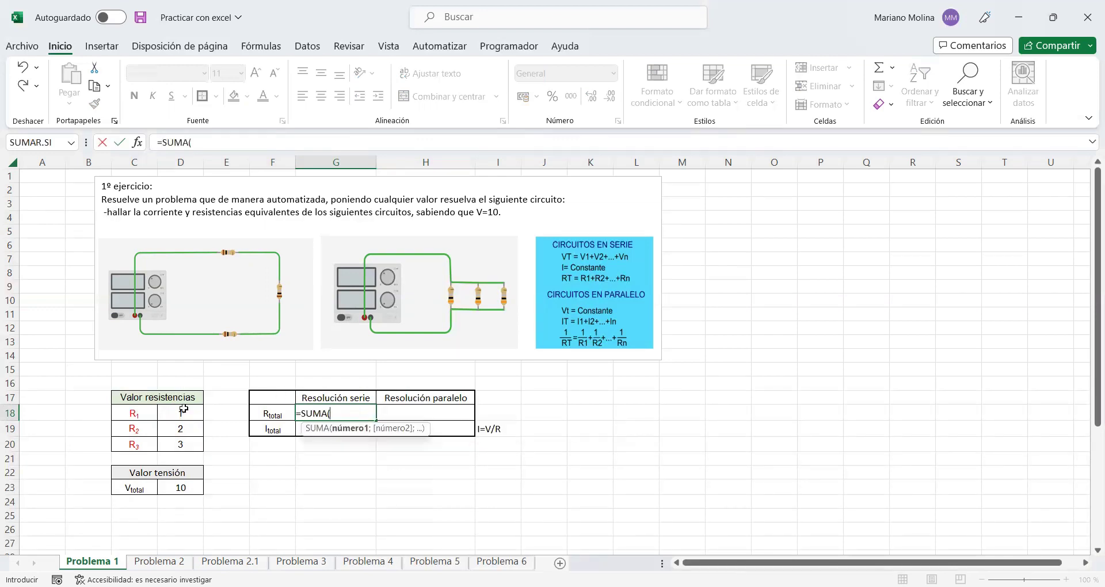
pyautogui.moveTo(187, 414); pyautogui.dragTo(190, 447)
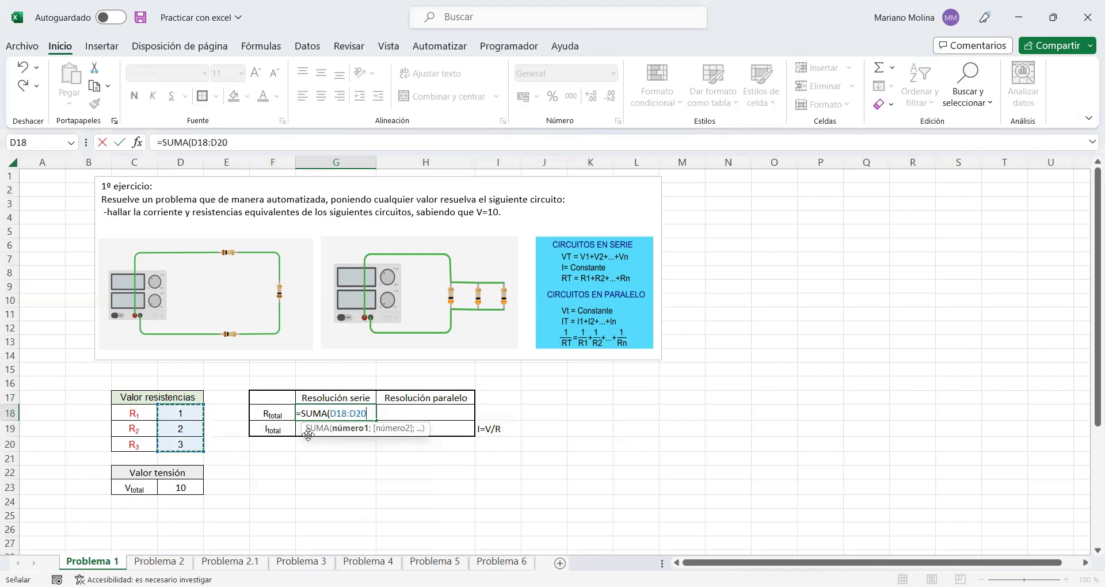
pyautogui.press('Return')
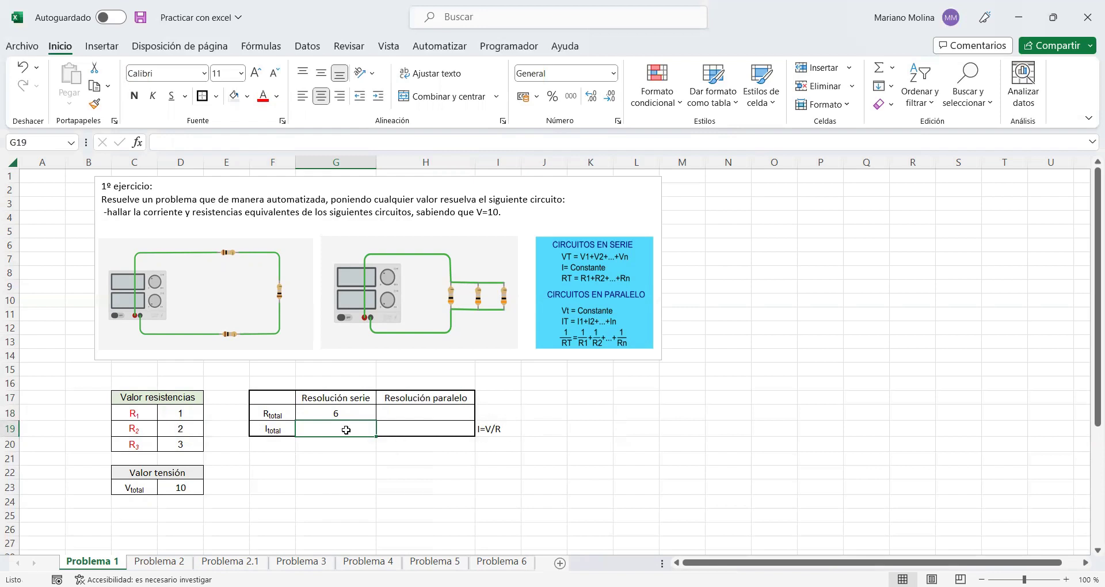
# Step: Build the series current formula =D23/G18 in G19
pyautogui.write('=')
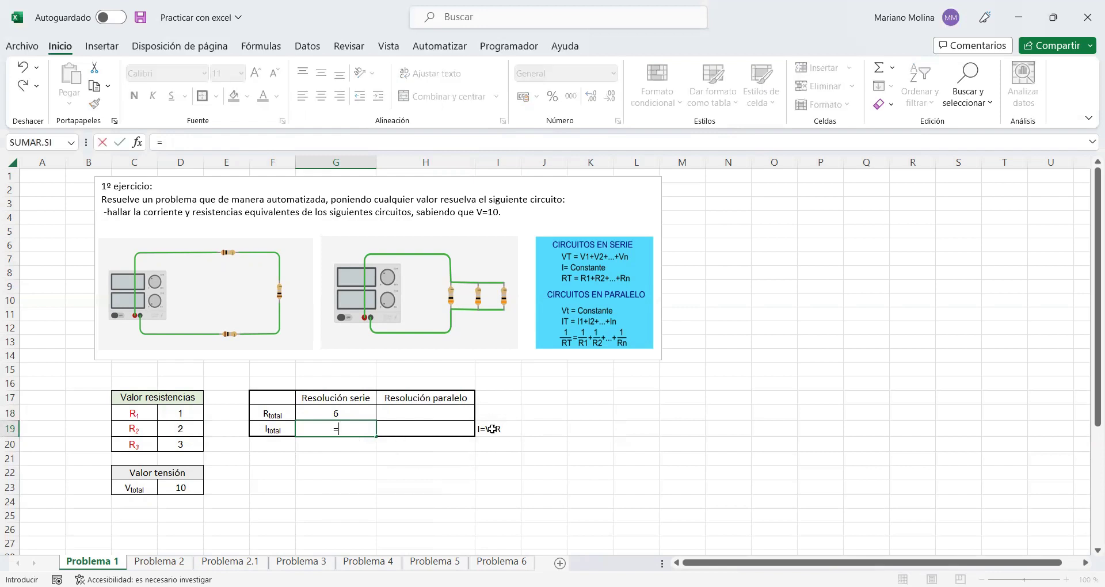
pyautogui.click(176, 489)
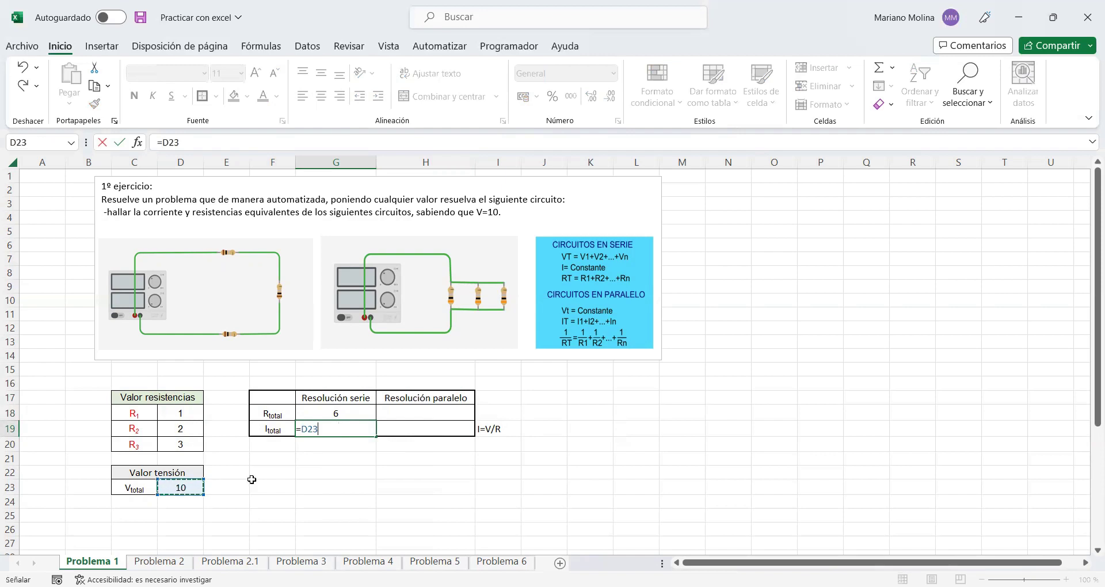
pyautogui.write('/')
pyautogui.click(344, 413)
# Step: Commit the series current formula =D23/G18 and try the Número format on G19
pyautogui.press('Return')
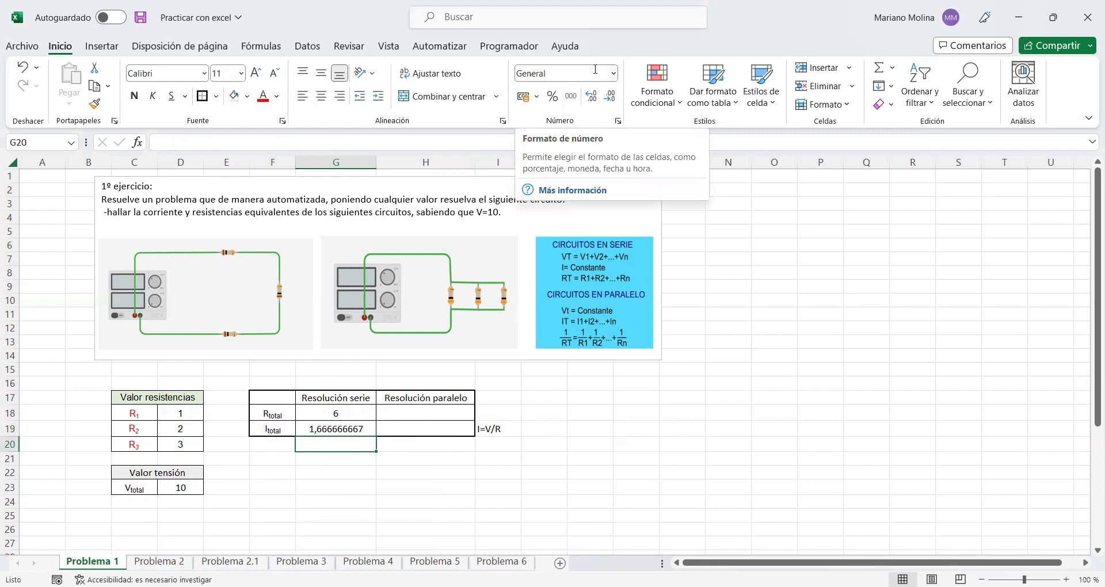
pyautogui.click(352, 429)
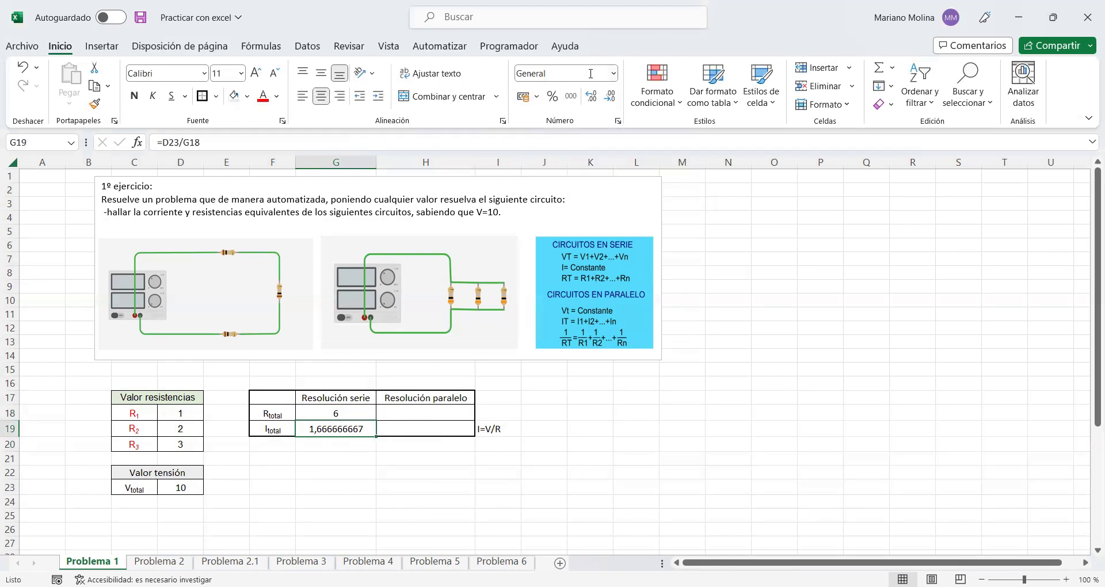
pyautogui.click(613, 73)
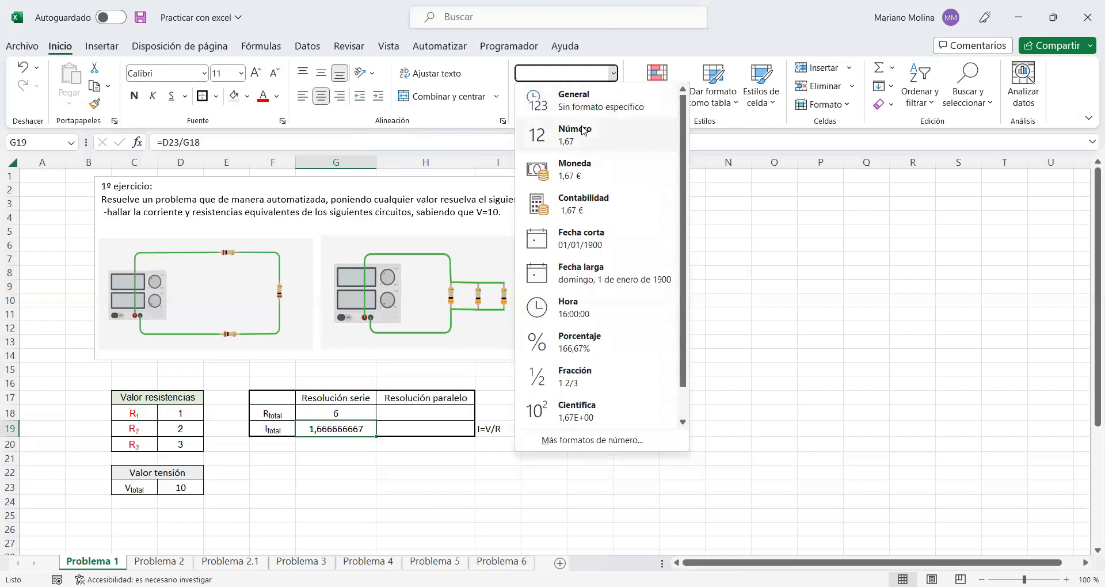
pyautogui.click(584, 131)
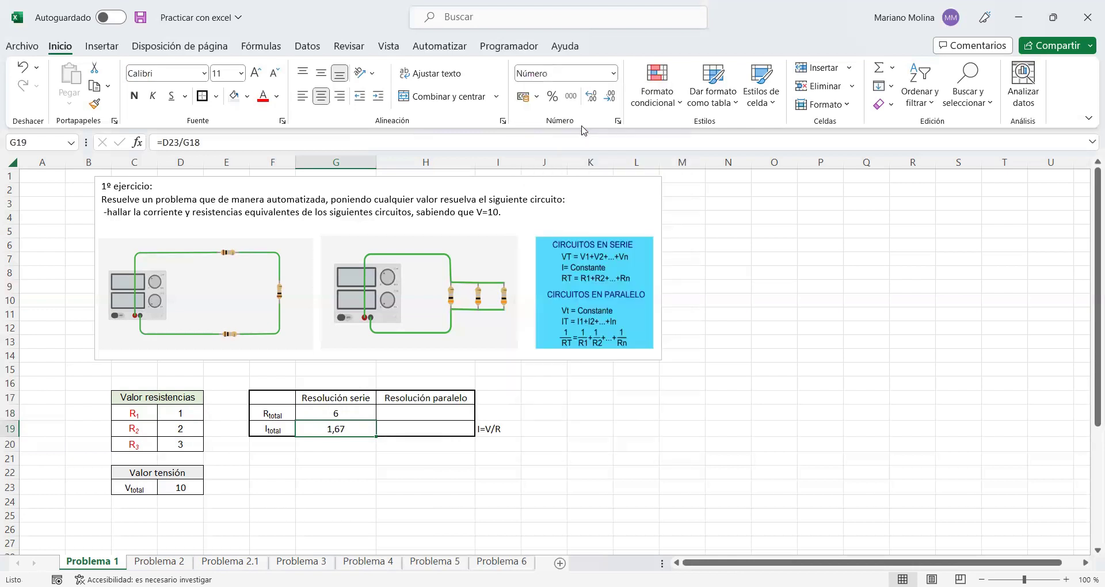
pyautogui.click(613, 74)
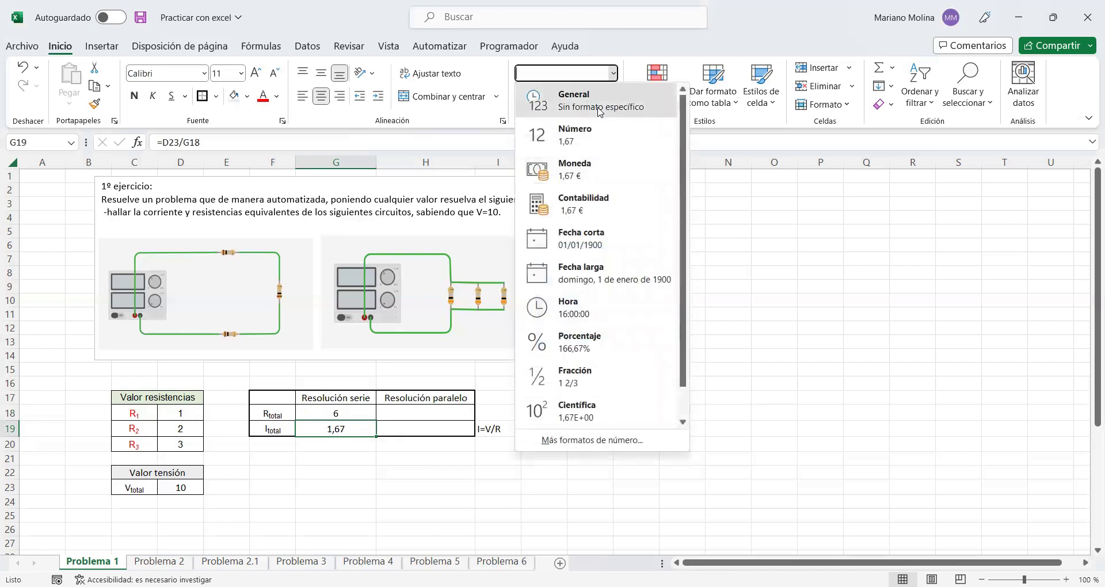
pyautogui.click(602, 111)
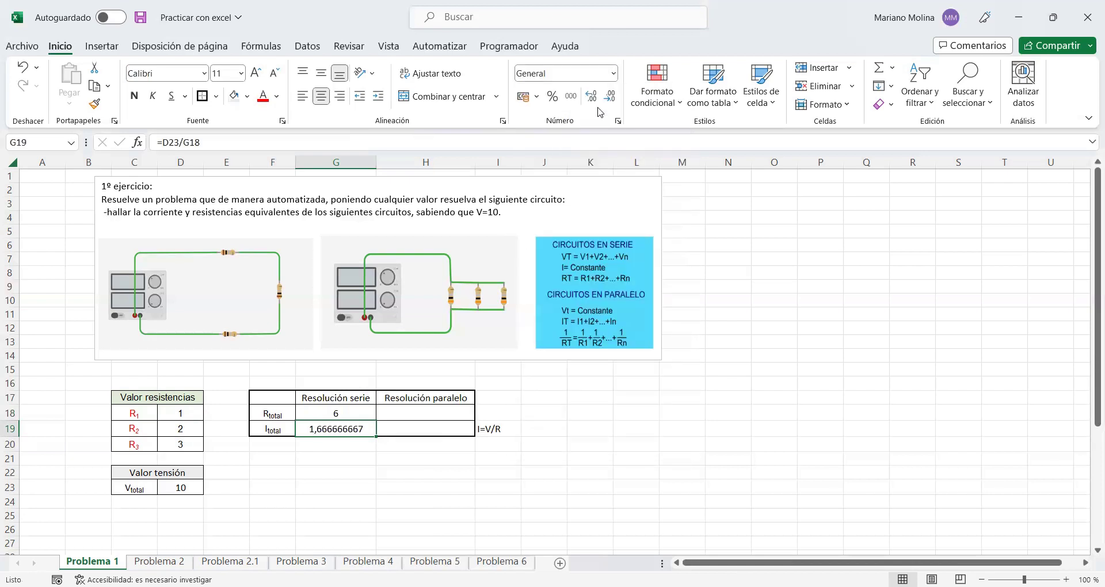
# Step: Reduce the decimals on the series current until G19 shows 1,67
pyautogui.click(611, 97)
pyautogui.click(610, 98)
pyautogui.click(610, 98)
pyautogui.click(611, 98)
pyautogui.click(611, 98)
pyautogui.click(610, 98)
pyautogui.click(611, 98)
pyautogui.click(611, 98)
pyautogui.click(591, 96)
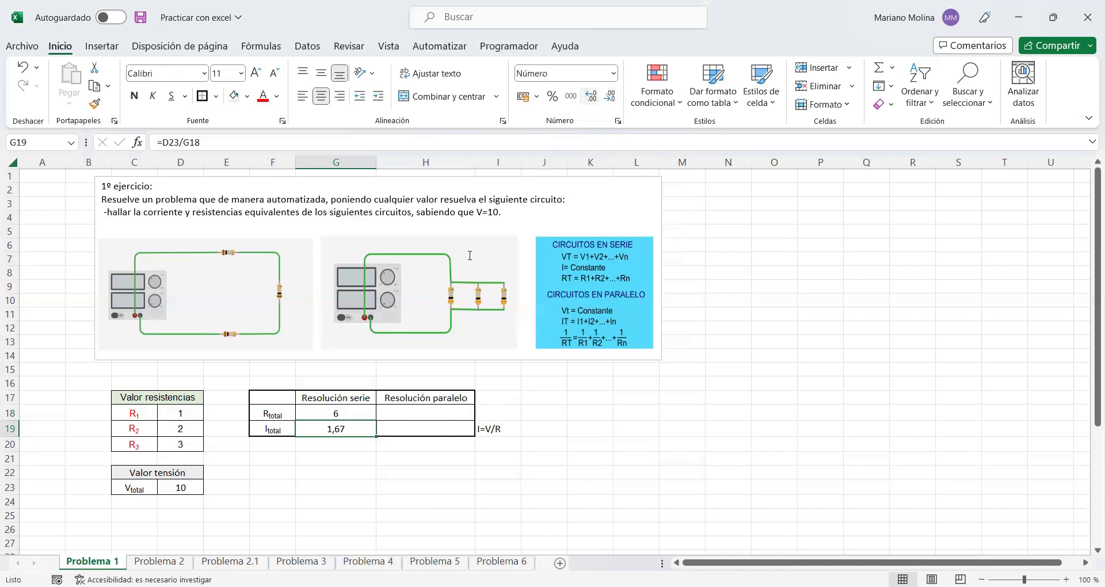
pyautogui.click(423, 410)
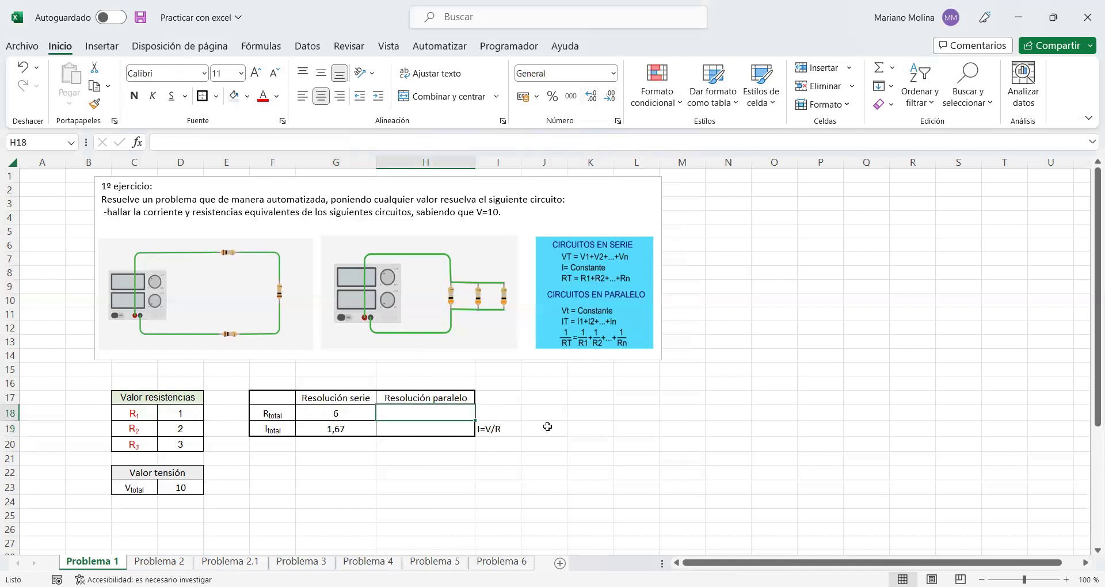
# Step: Enter =1/(1/D18+1/D19+1/D20) in H18, giving a parallel resistance of 0,545454545
pyautogui.write('=')
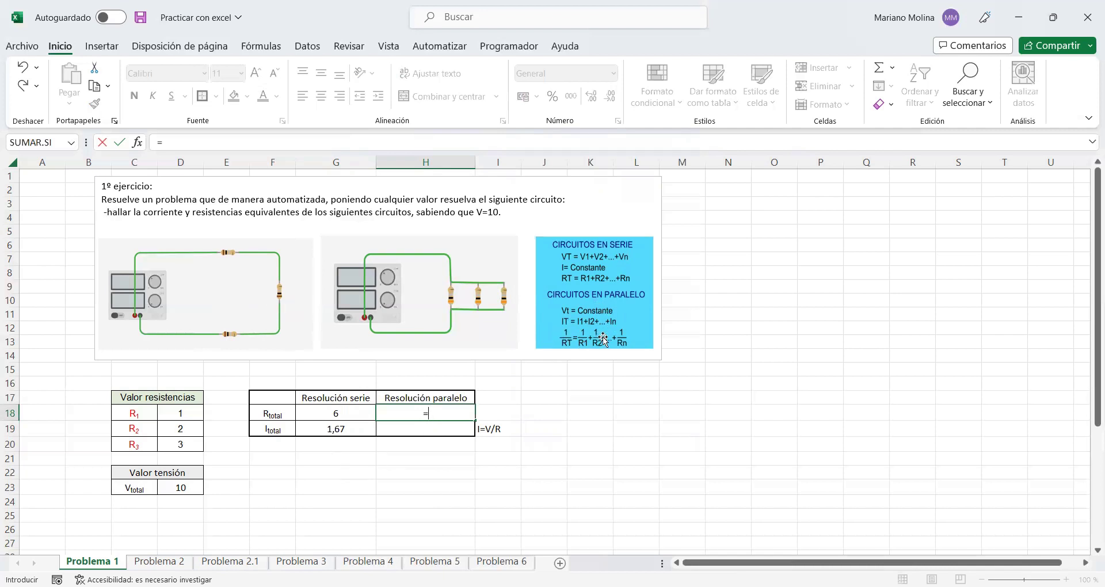
pyautogui.write('1/(1/')
pyautogui.click(195, 413)
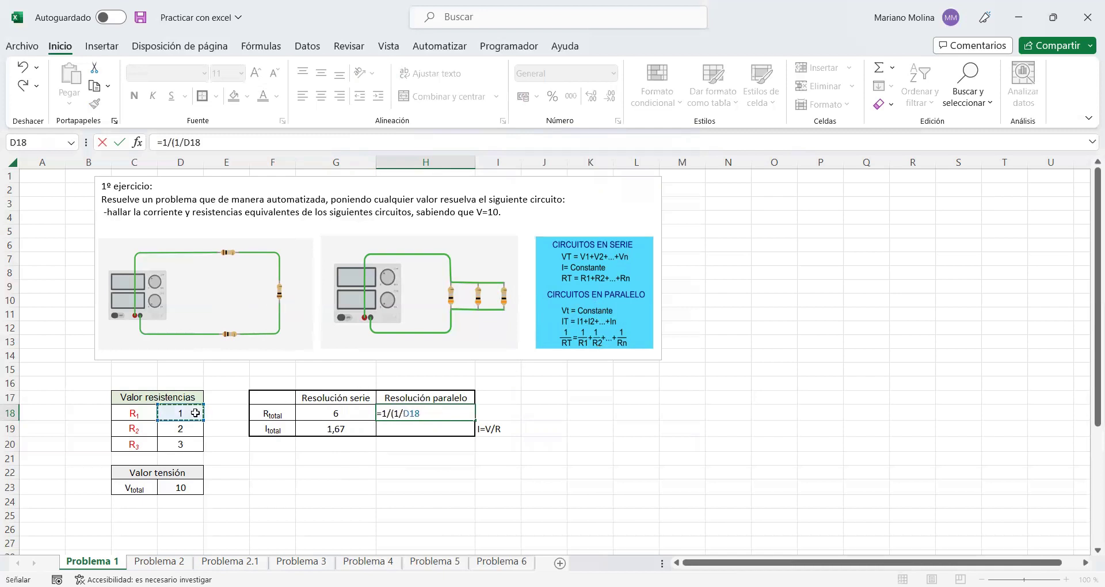
pyautogui.write('+1/')
pyautogui.click(193, 430)
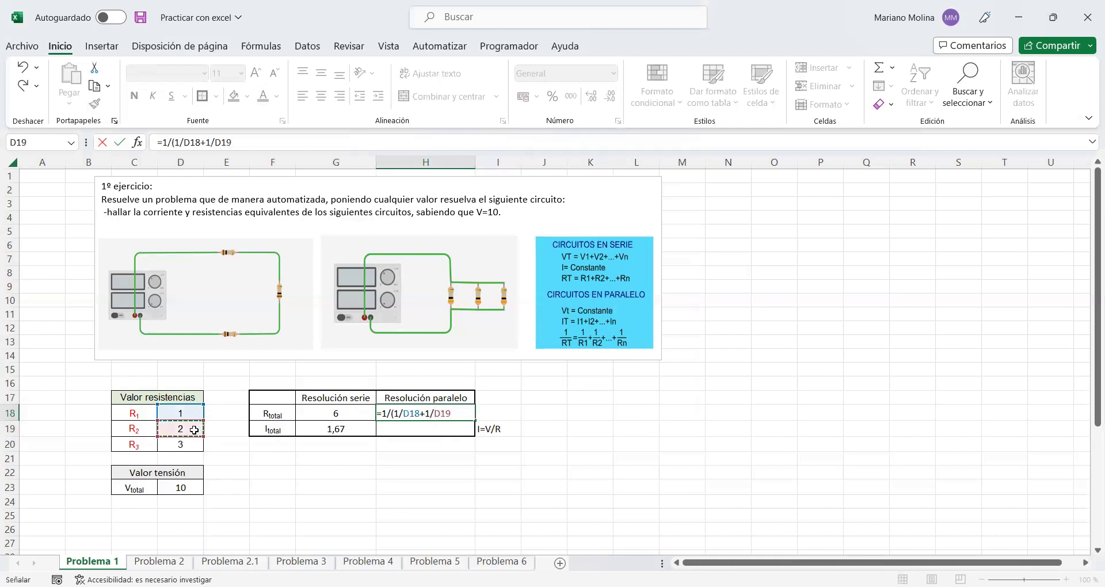
pyautogui.write('+1/')
pyautogui.click(192, 441)
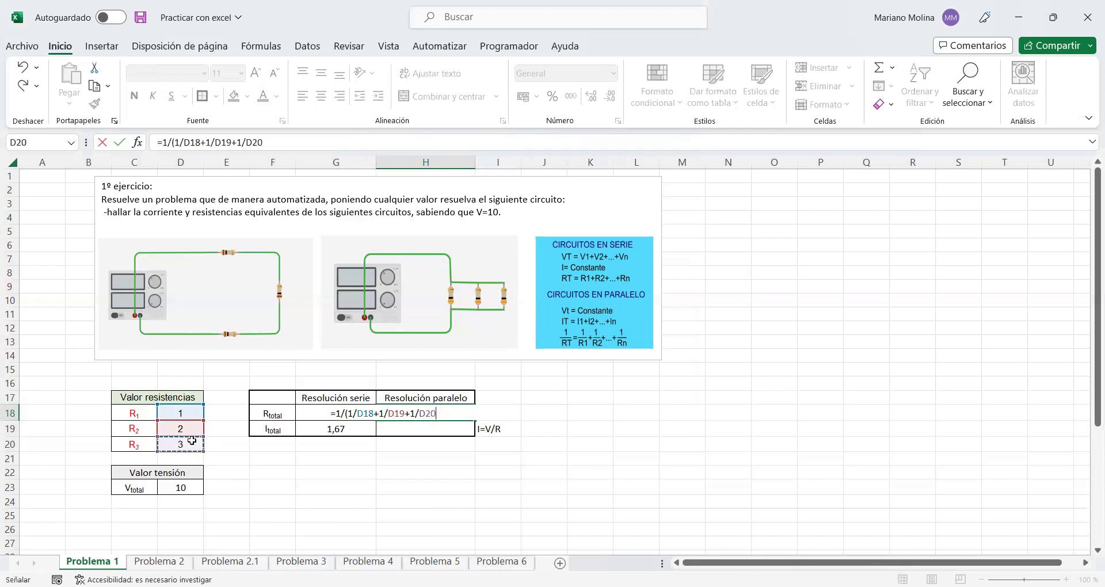
pyautogui.write(')')
pyautogui.press('Return')
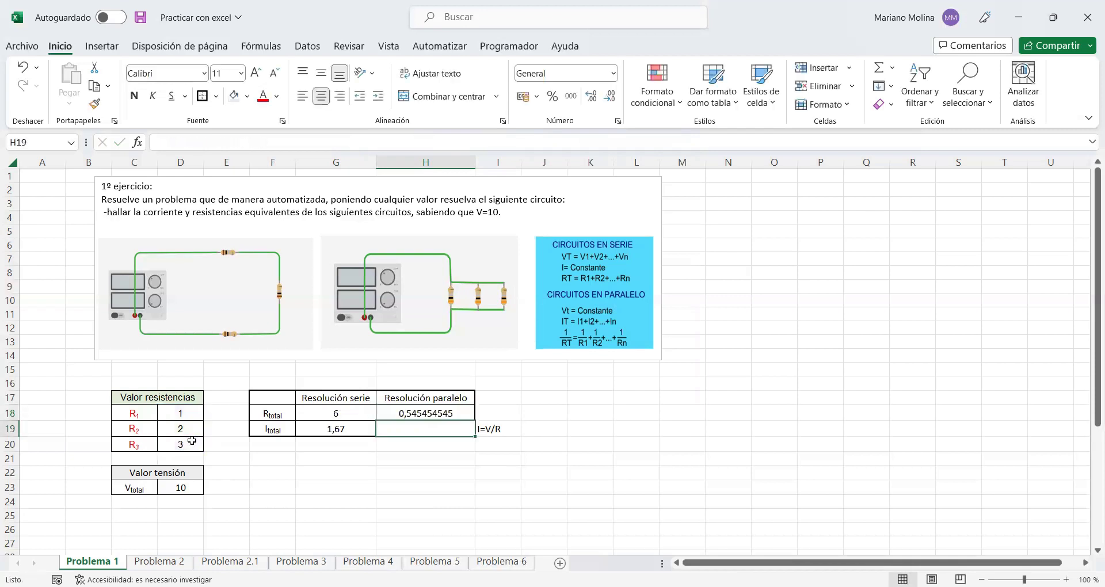
# Step: Try the Fracción format on H18, then apply Número so it reads 0,55
pyautogui.click(418, 411)
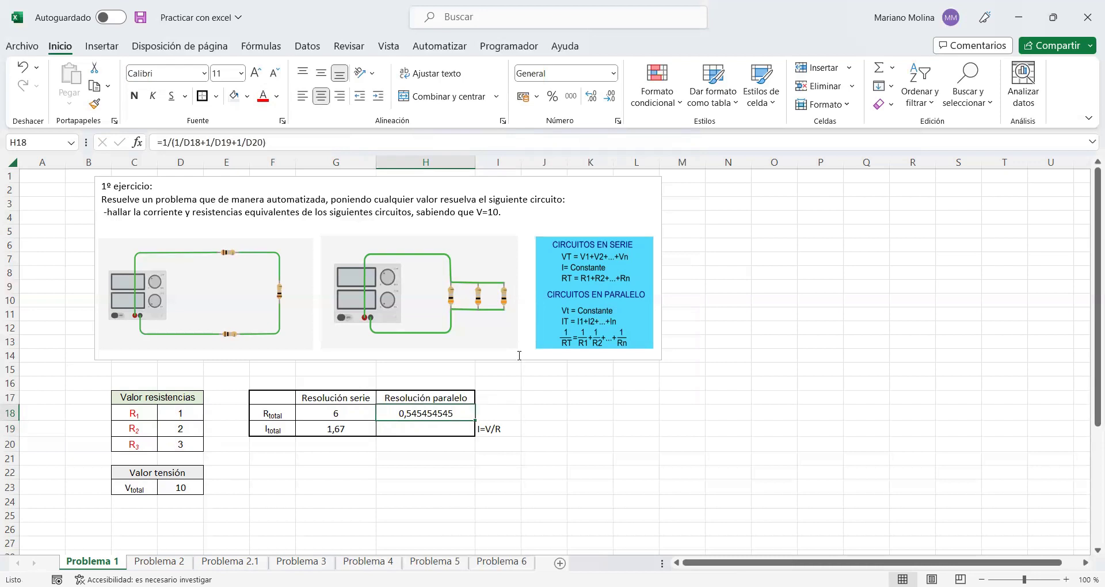
pyautogui.click(613, 73)
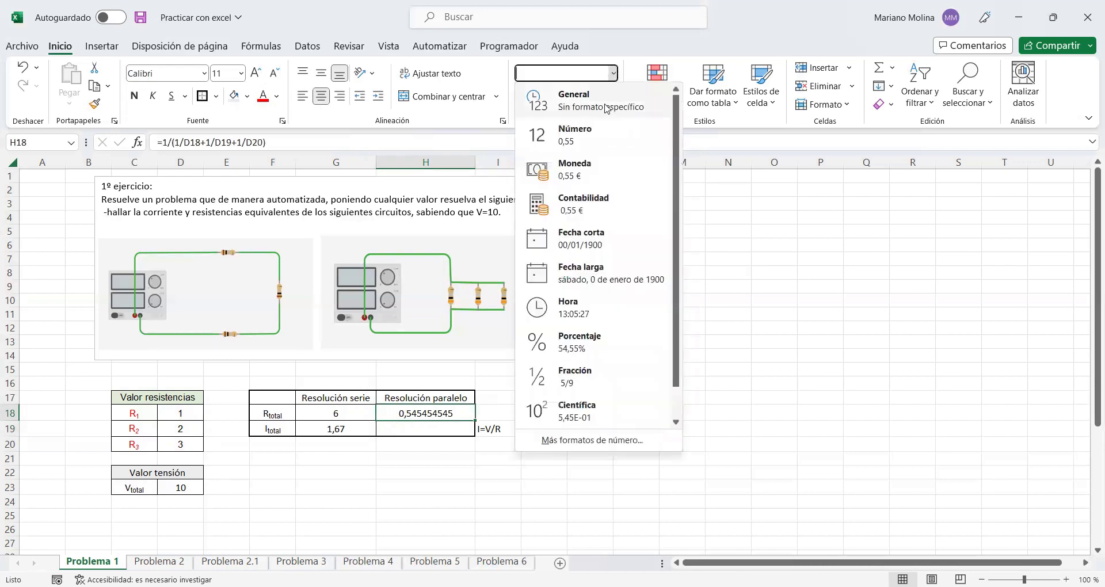
pyautogui.click(604, 135)
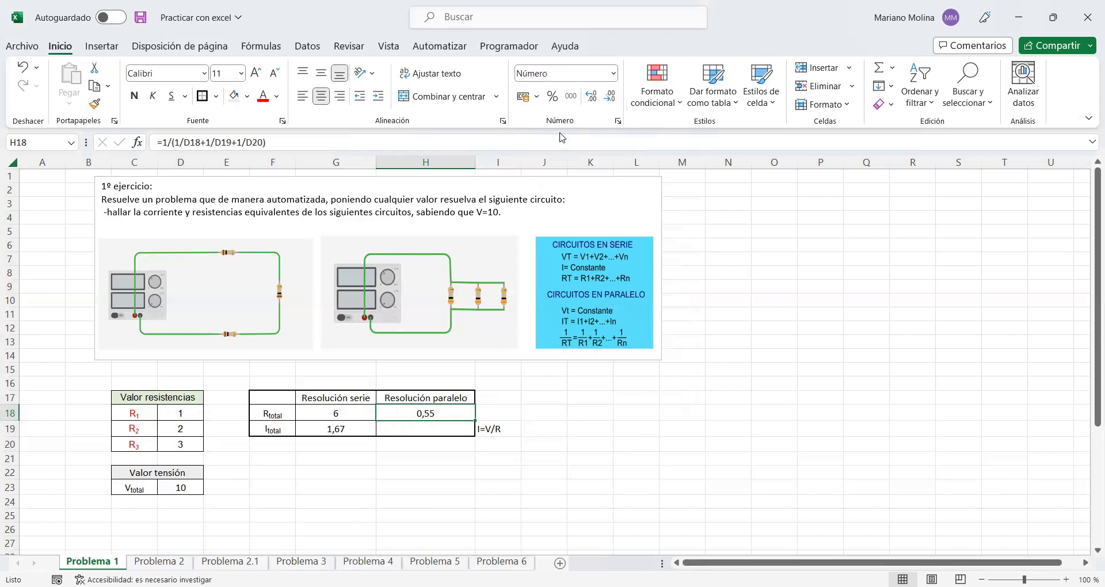
pyautogui.click(614, 73)
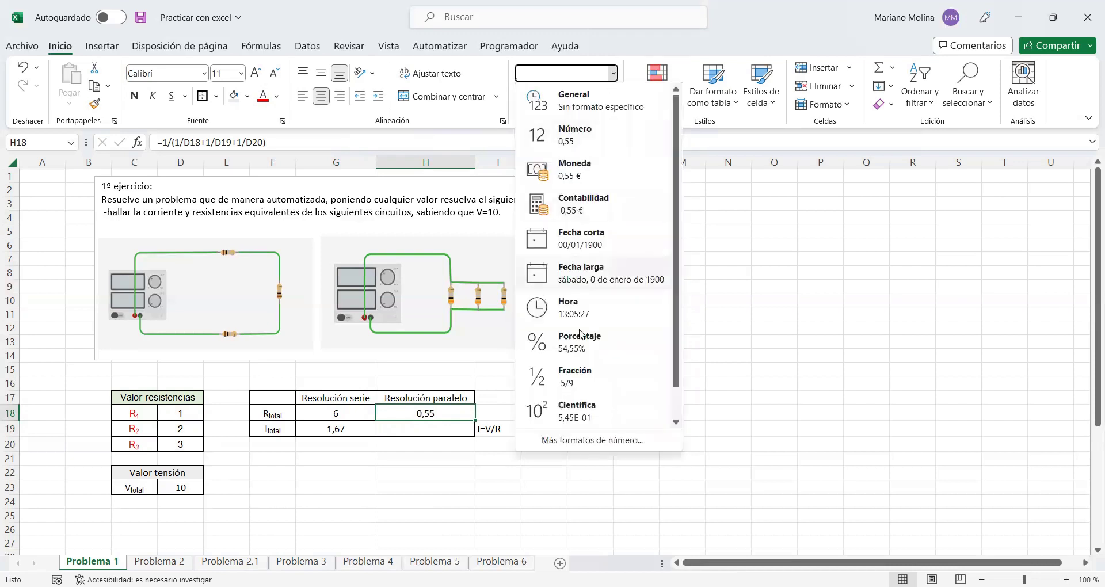
pyautogui.click(586, 370)
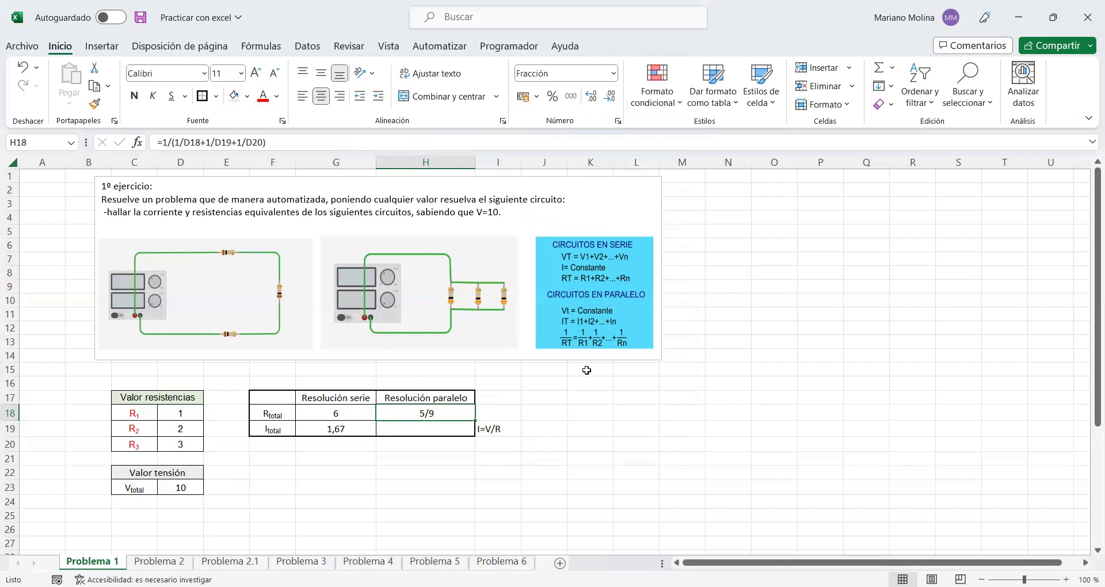
pyautogui.click(614, 73)
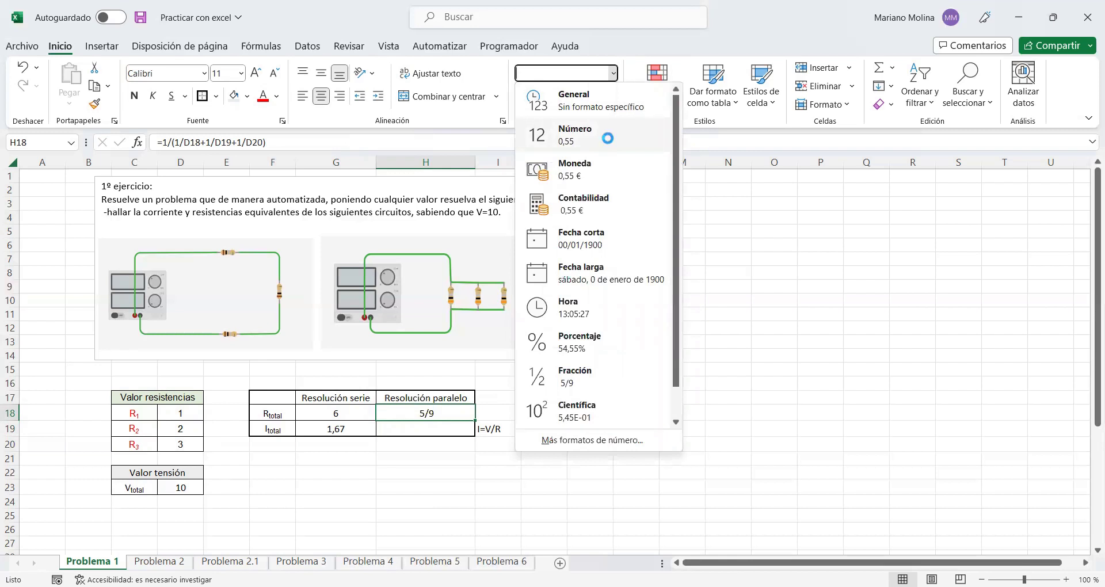
pyautogui.click(569, 137)
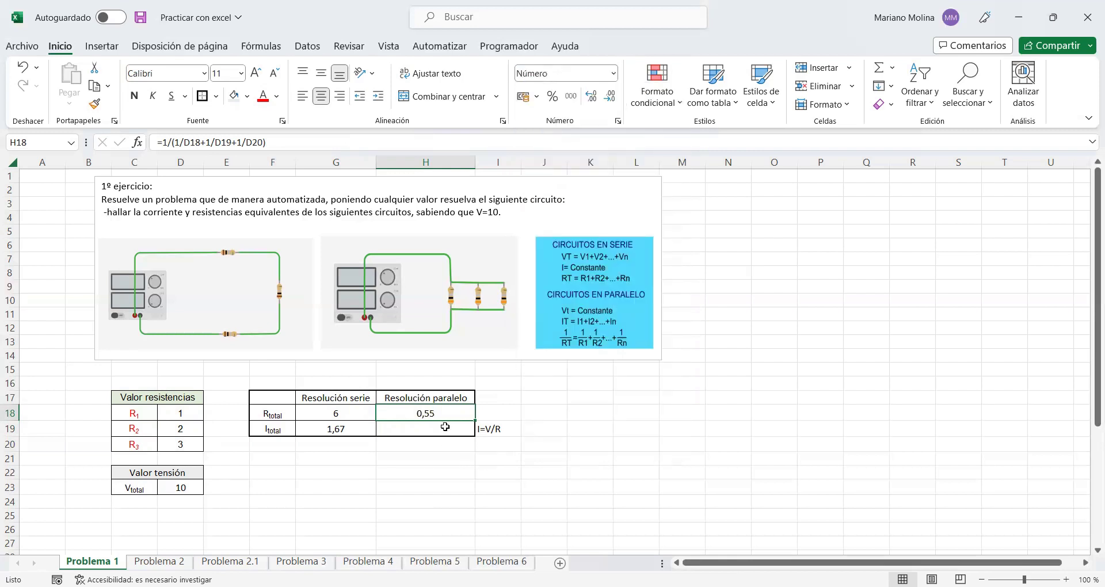
# Step: Enter =D23/H18 in H19 and format it as Número, showing 18,33
pyautogui.click(445, 427)
pyautogui.write('=')
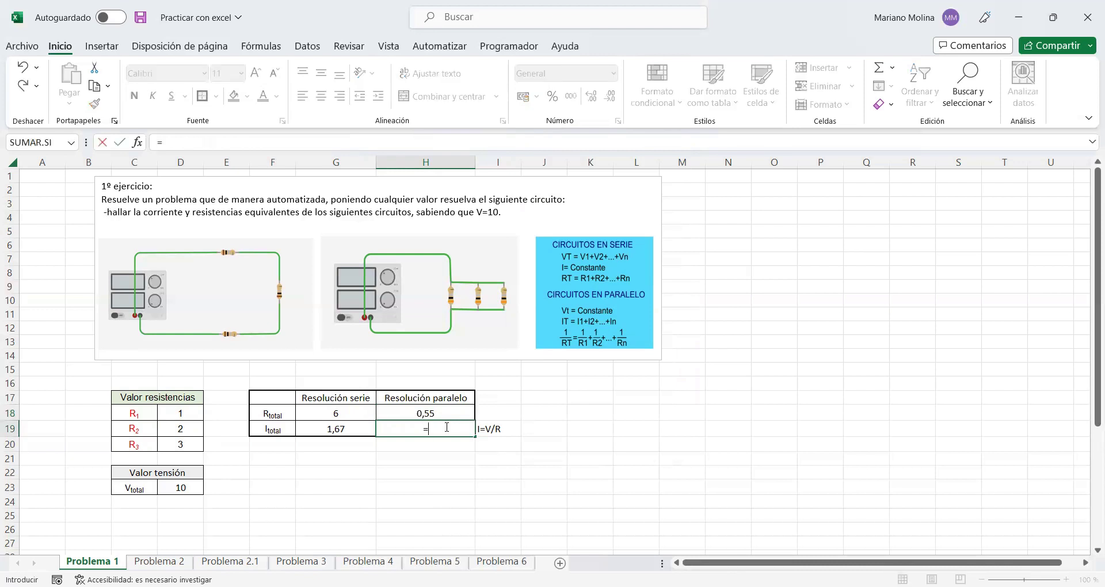
pyautogui.click(193, 483)
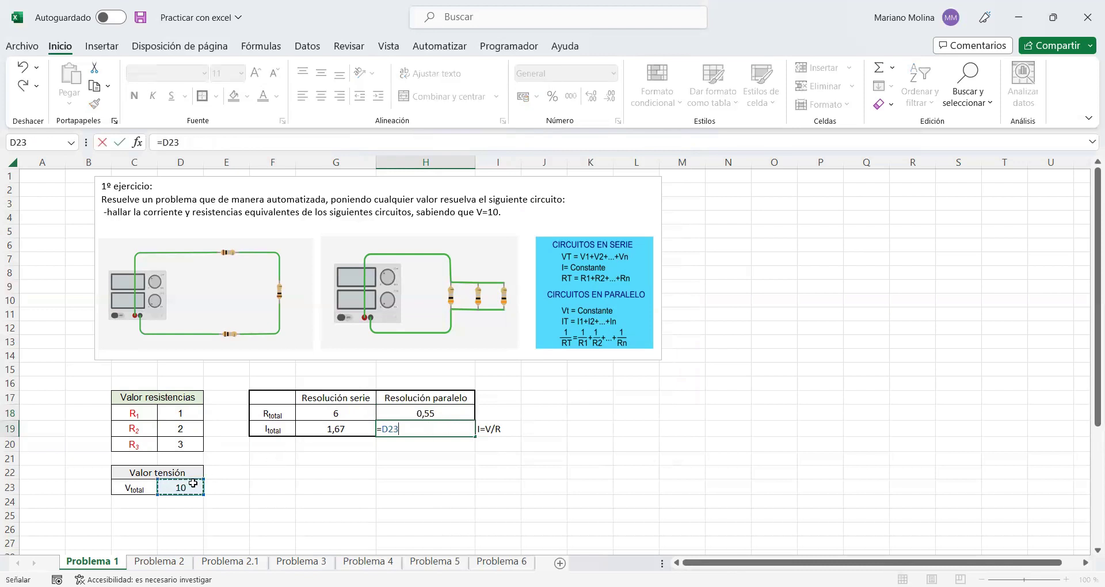
pyautogui.write('/')
pyautogui.click(390, 413)
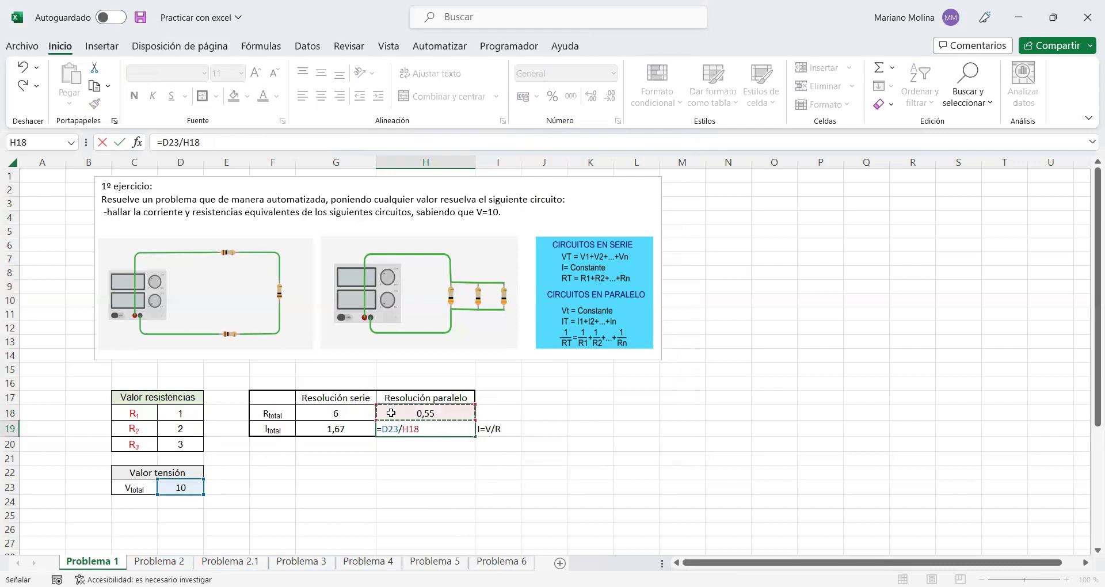
pyautogui.press('Return')
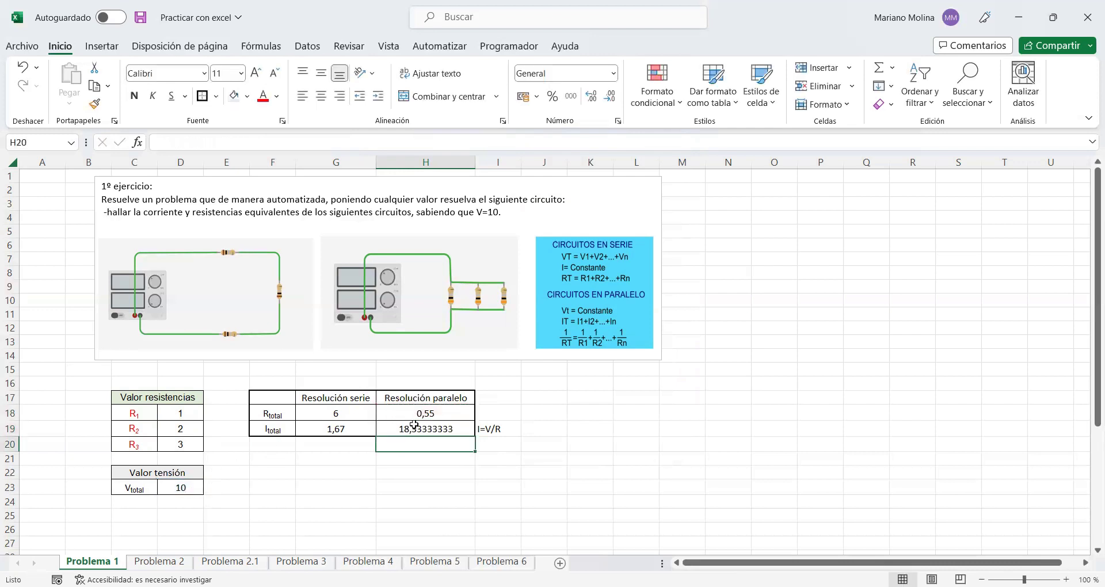
pyautogui.click(413, 427)
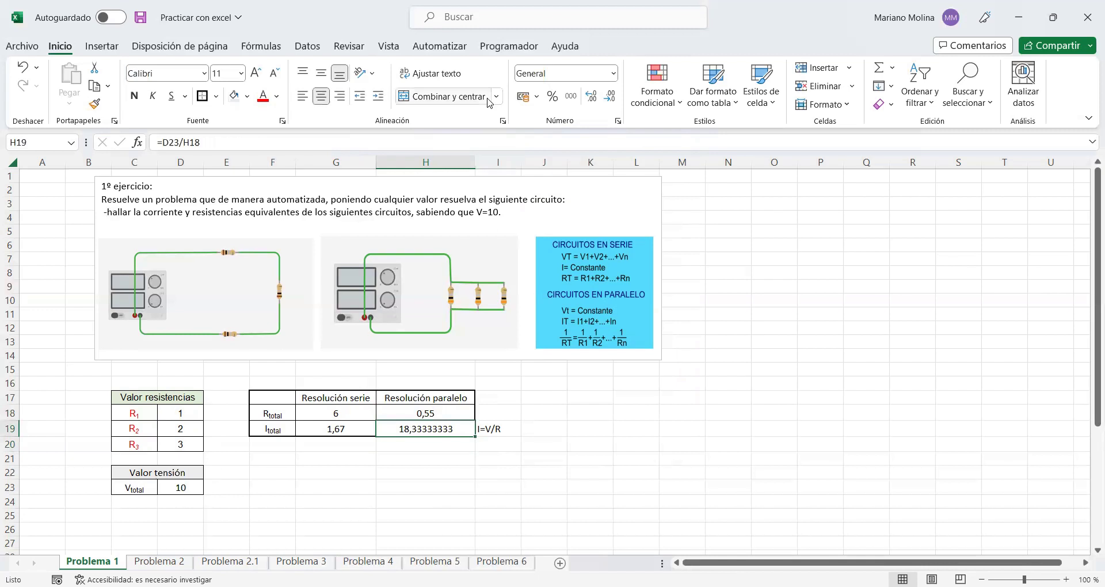
pyautogui.click(614, 73)
pyautogui.click(569, 136)
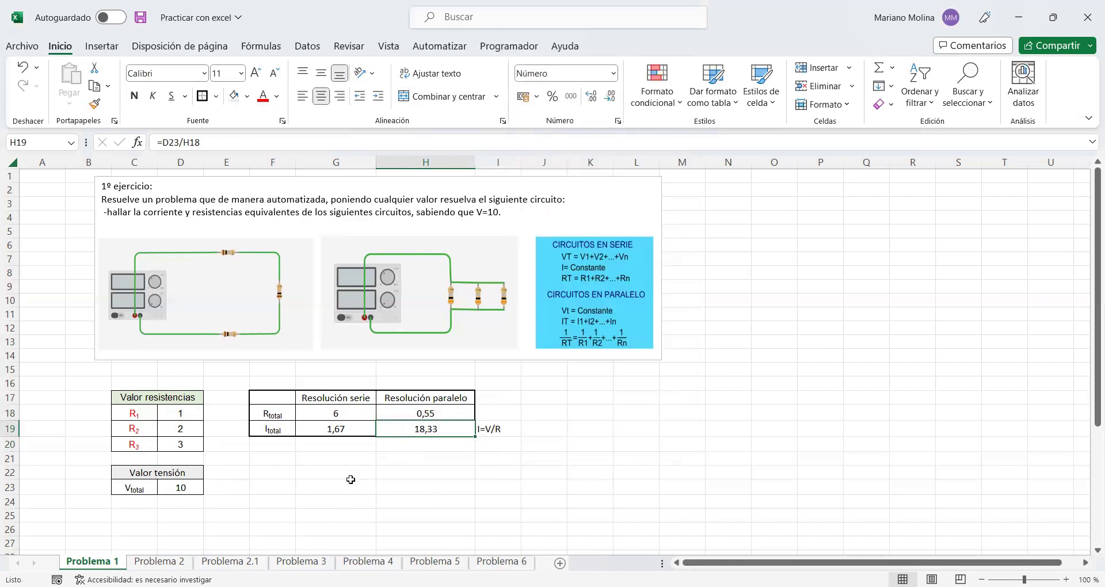
# Step: Apply the Número format to the empty range G20:H23
pyautogui.moveTo(322, 443)
pyautogui.mouseDown()
pyautogui.moveTo(478, 499)
pyautogui.moveTo(468, 511)
pyautogui.mouseUp()
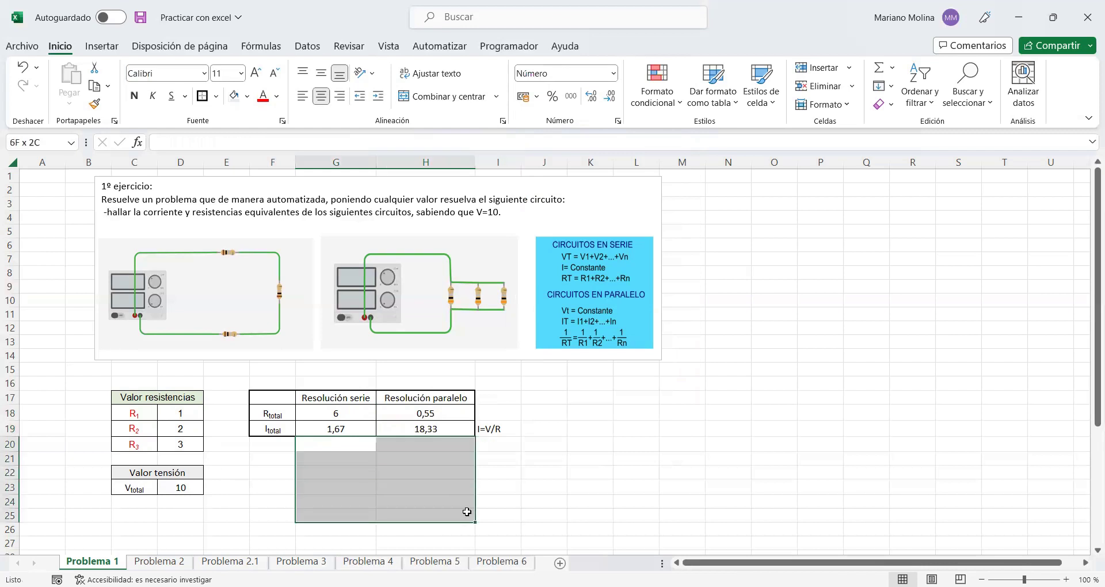
pyautogui.click(614, 73)
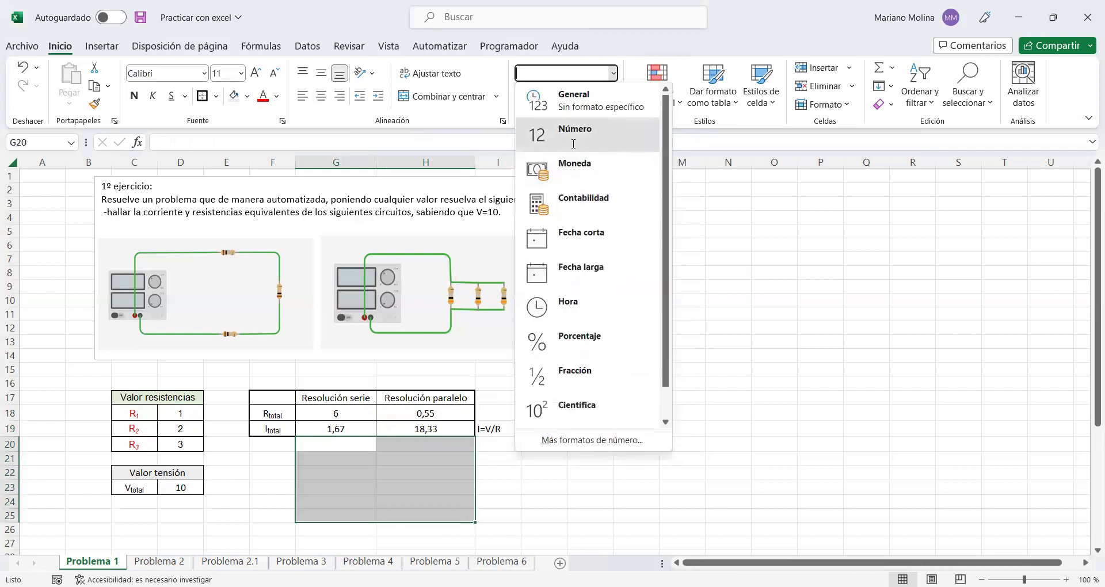
pyautogui.click(573, 144)
pyautogui.click(556, 475)
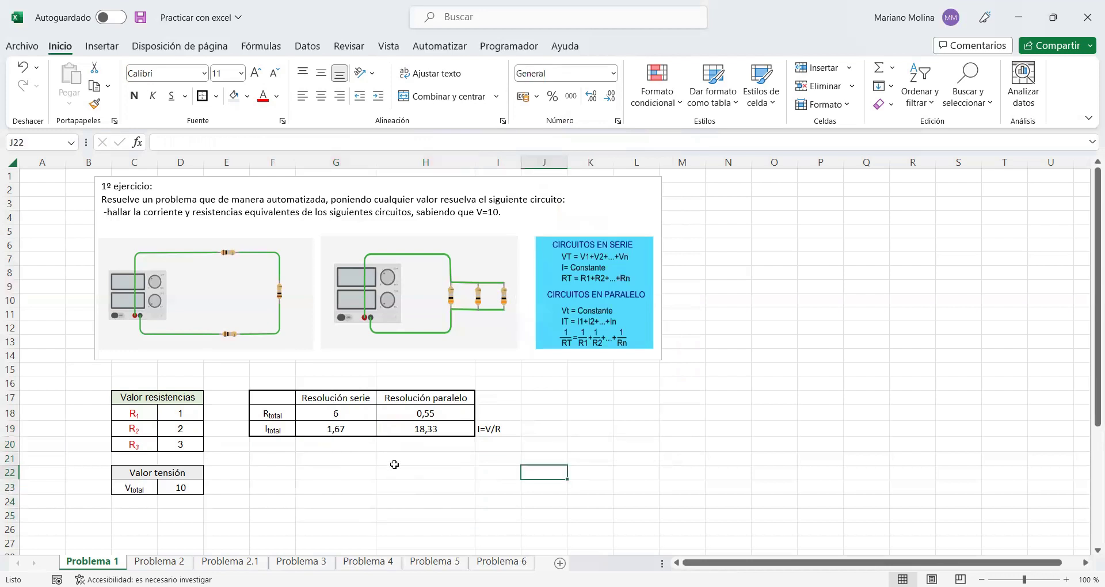
# Step: Test the formula =D23/H18 in H23, then clear that cell
pyautogui.click(412, 488)
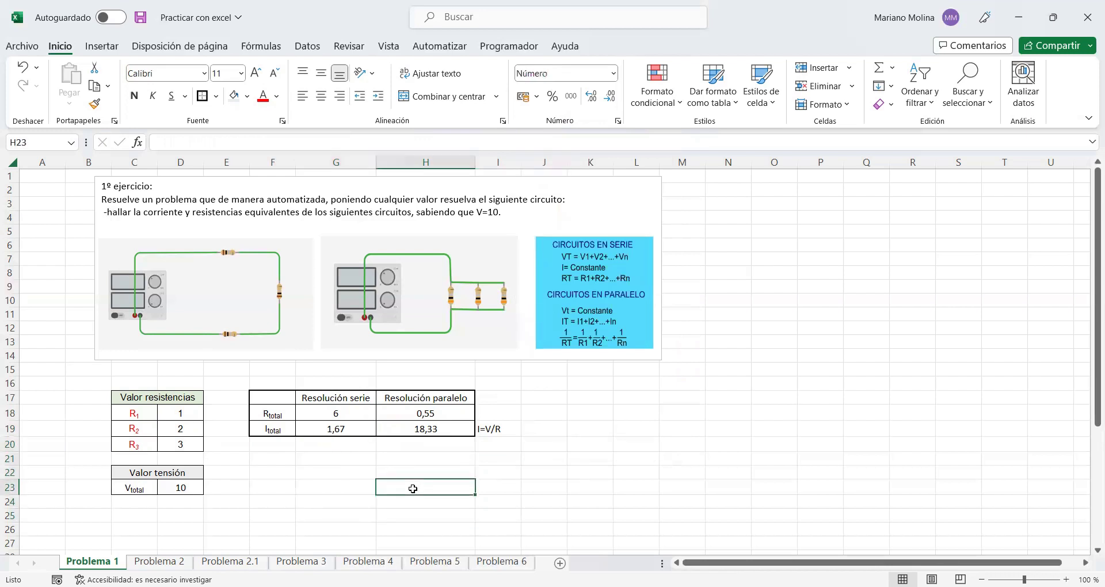
pyautogui.write('=')
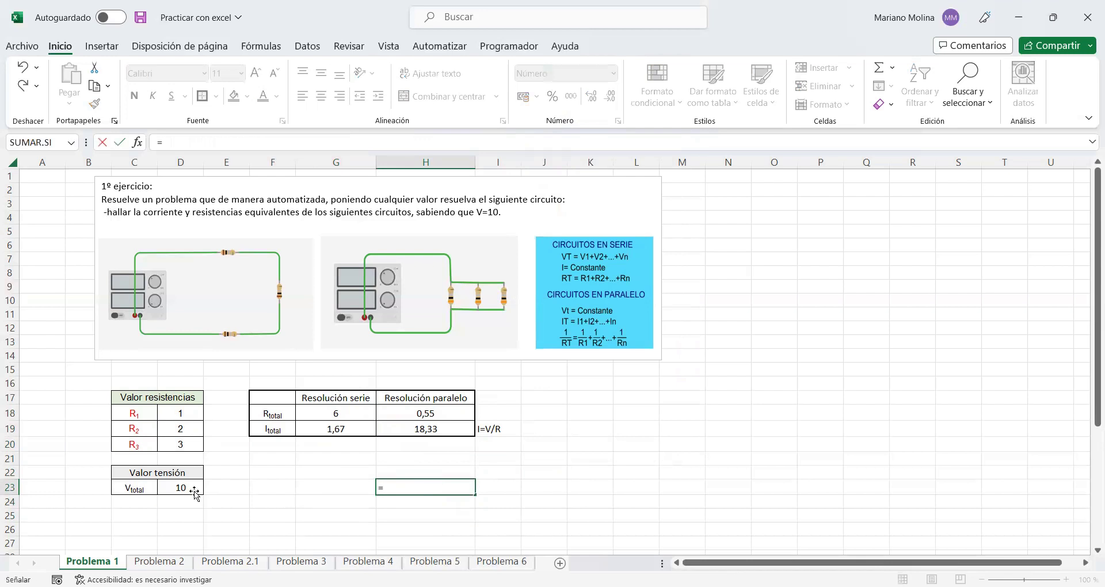
pyautogui.click(194, 490)
pyautogui.write('/')
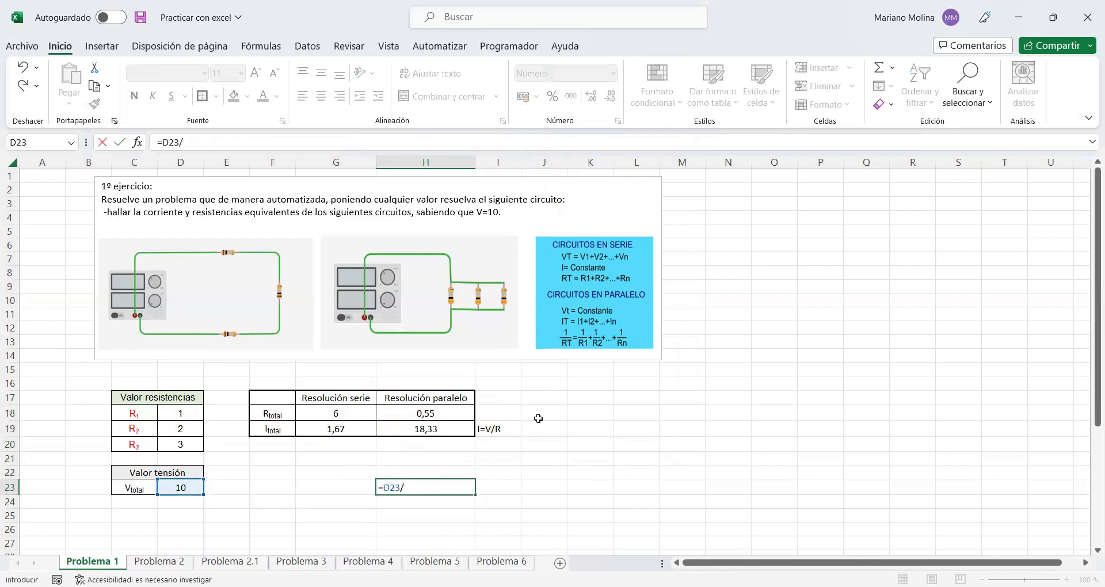
pyautogui.click(445, 415)
pyautogui.press('Return')
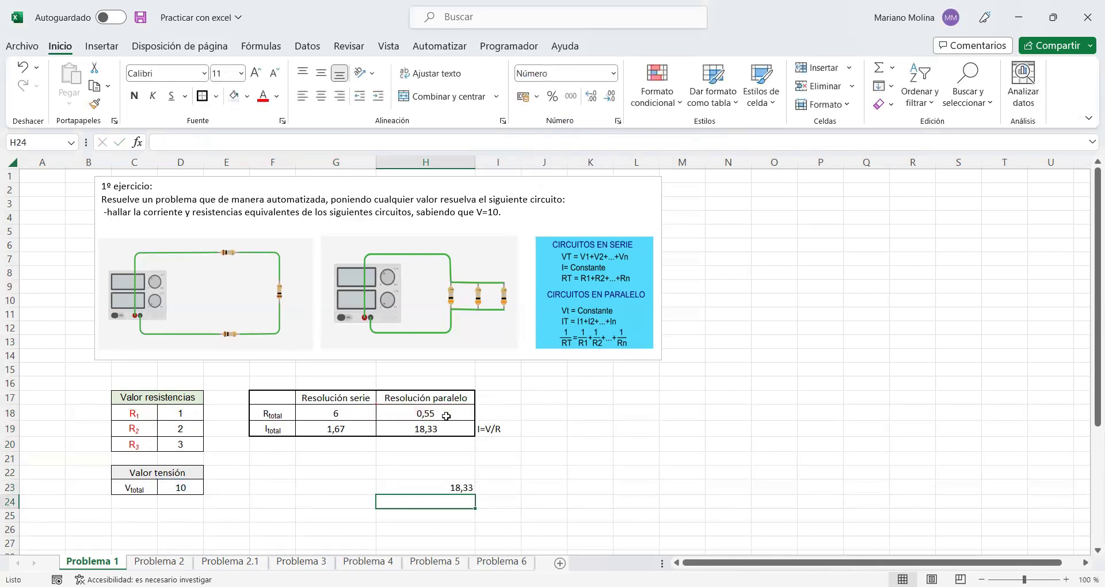
pyautogui.click(460, 486)
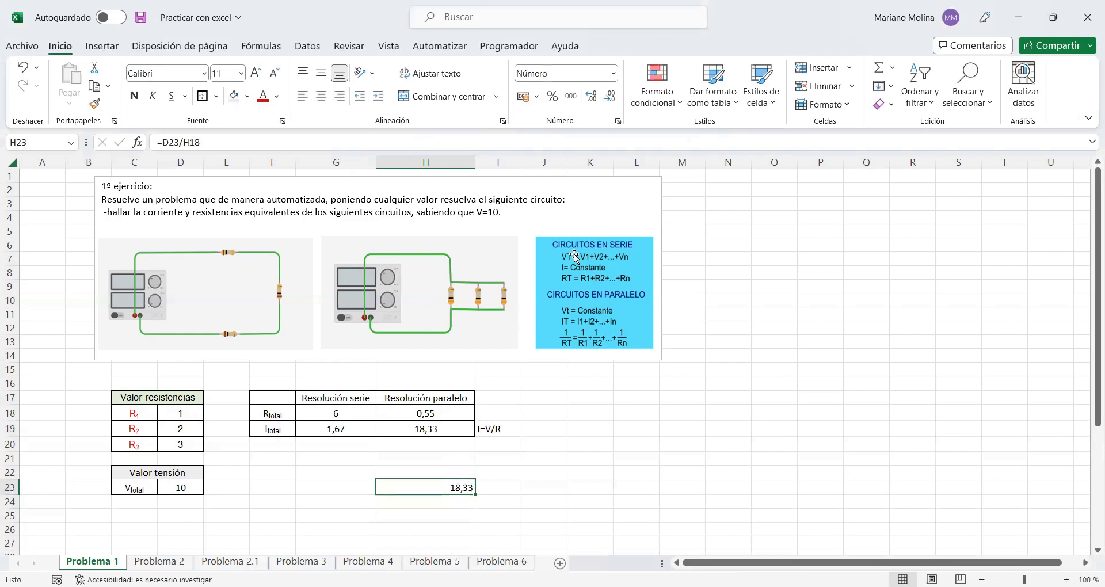
pyautogui.press('Delete')
pyautogui.click(325, 396)
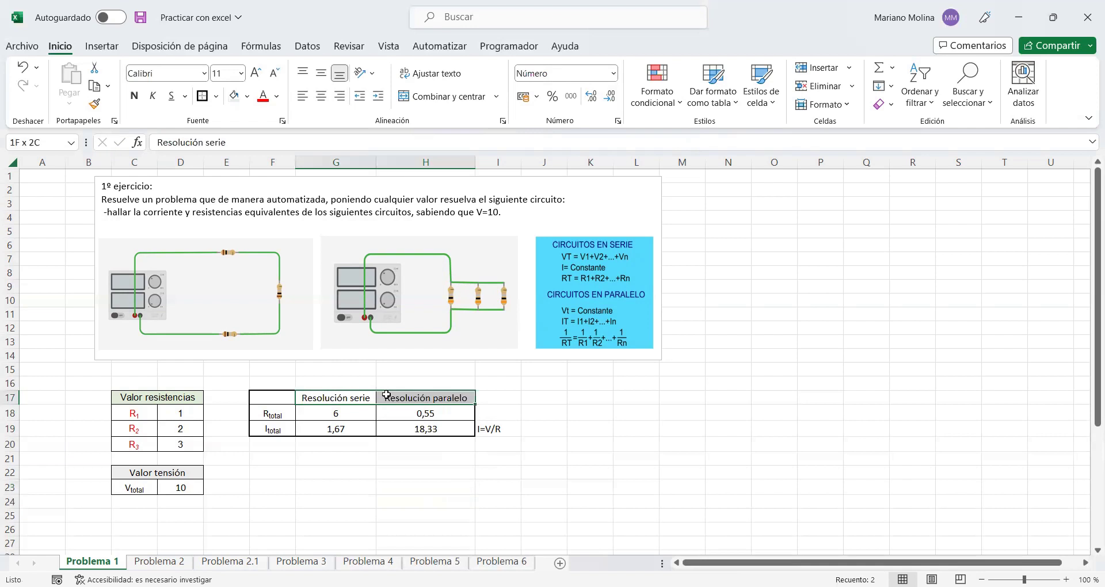
# Step: Fill the Resolución serie header G17 light blue and Resolución paralelo H17 yellow
pyautogui.hotkey('shift', 'Right')
pyautogui.click(345, 396)
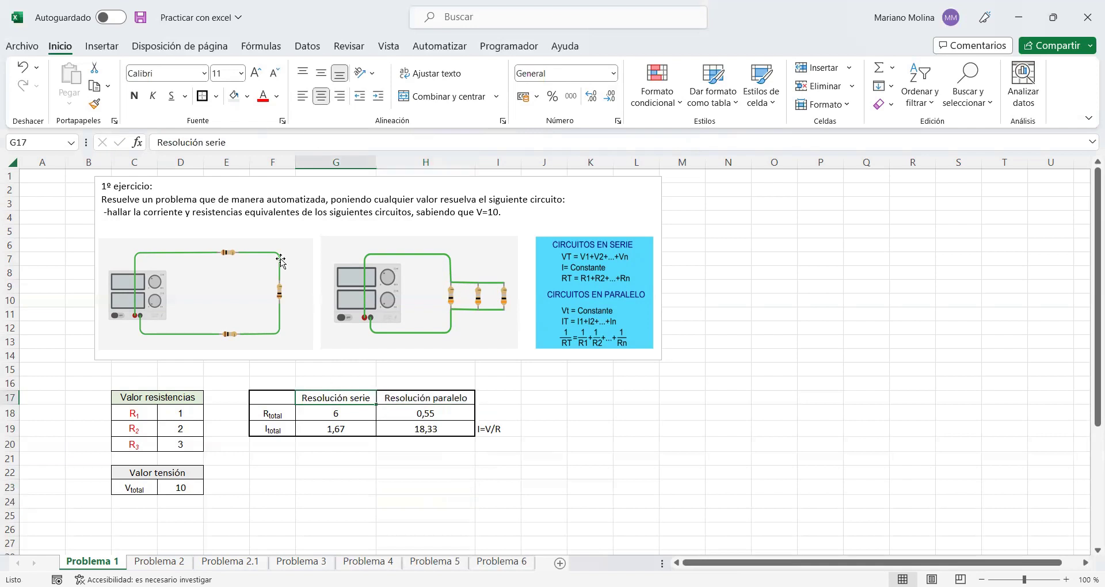
pyautogui.click(250, 98)
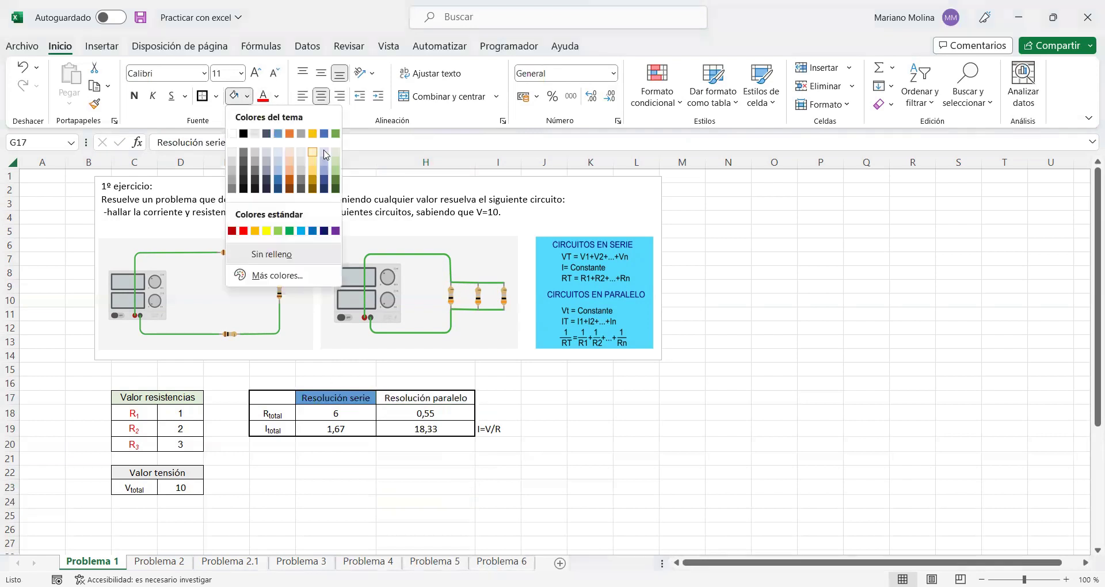
pyautogui.click(322, 151)
pyautogui.press('Right')
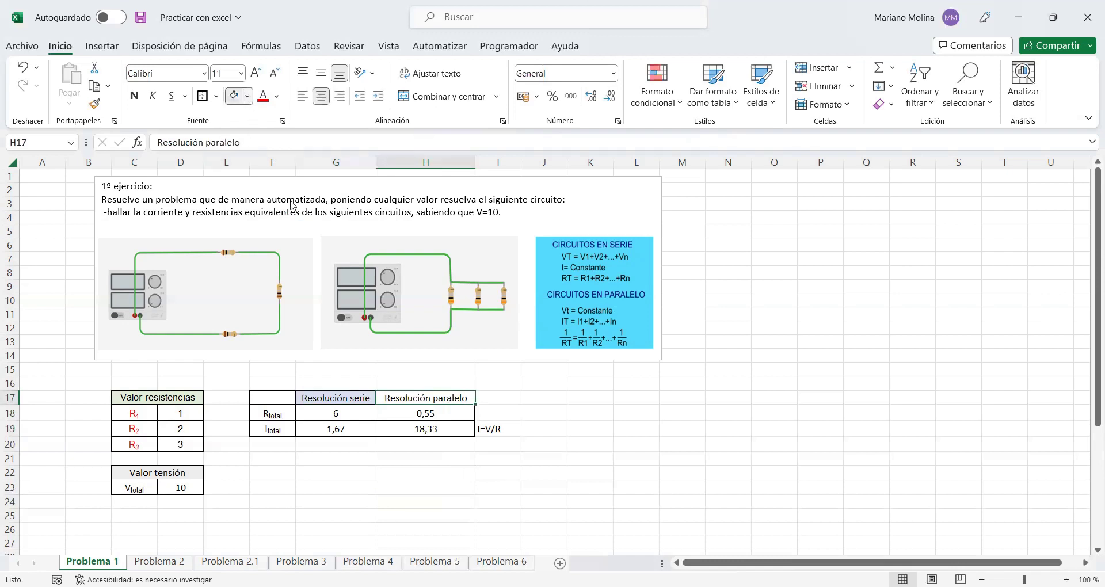
pyautogui.click(246, 96)
pyautogui.click(267, 231)
# Step: Fill the Rtotal label F18 light blue and the Itotal label F19 green
pyautogui.click(281, 413)
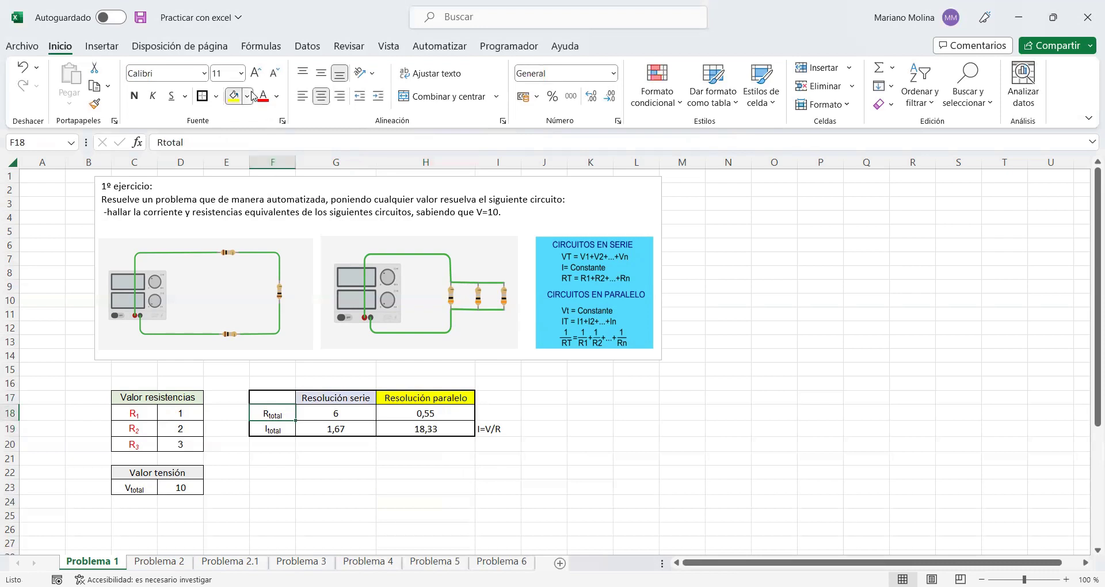
pyautogui.click(252, 96)
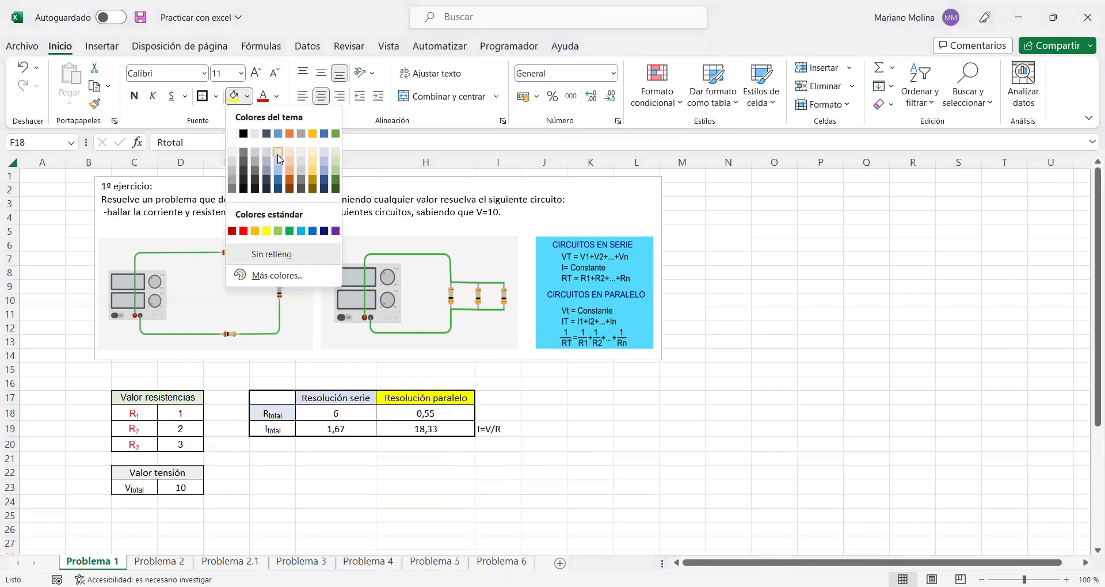
pyautogui.click(278, 153)
pyautogui.click(272, 426)
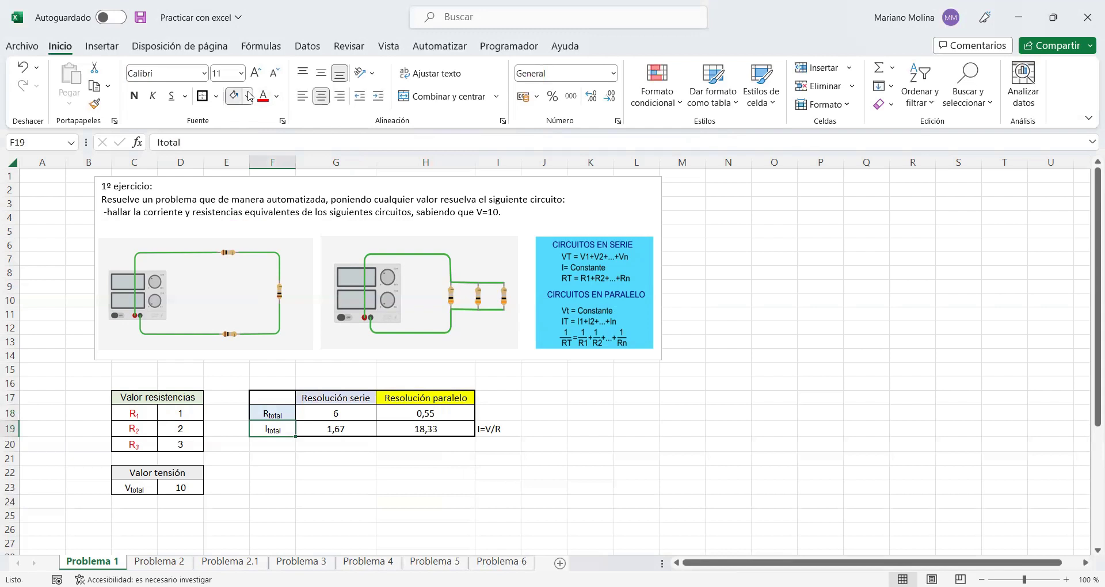
pyautogui.click(250, 96)
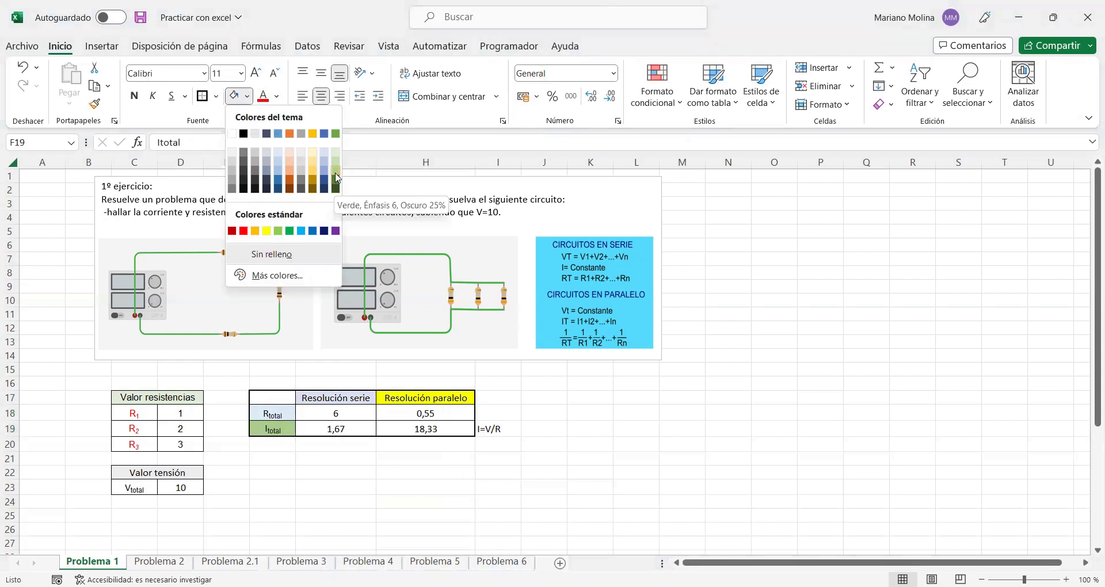
pyautogui.click(513, 359)
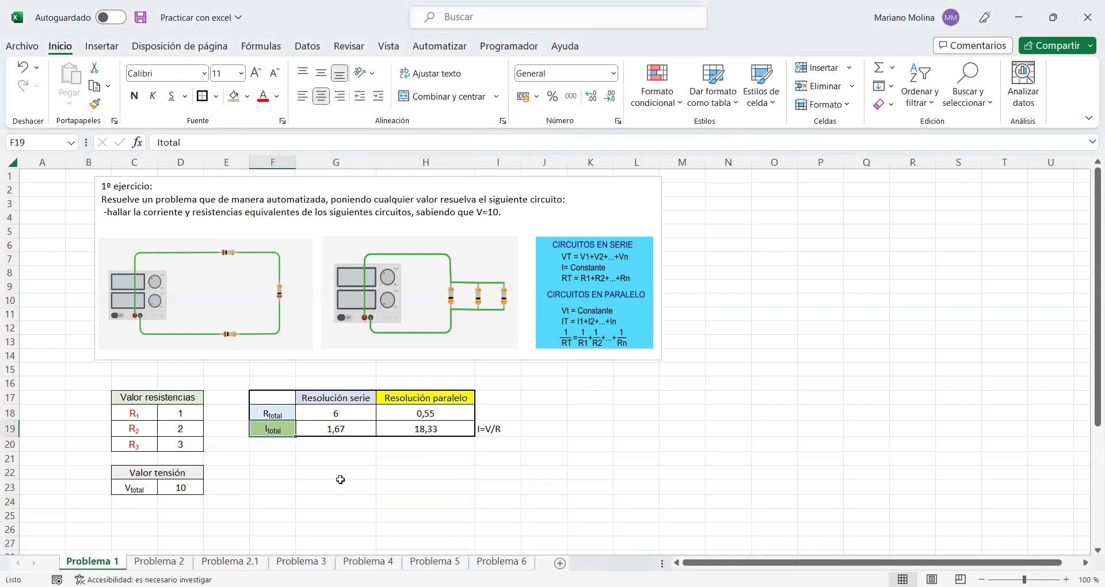
pyautogui.click(340, 482)
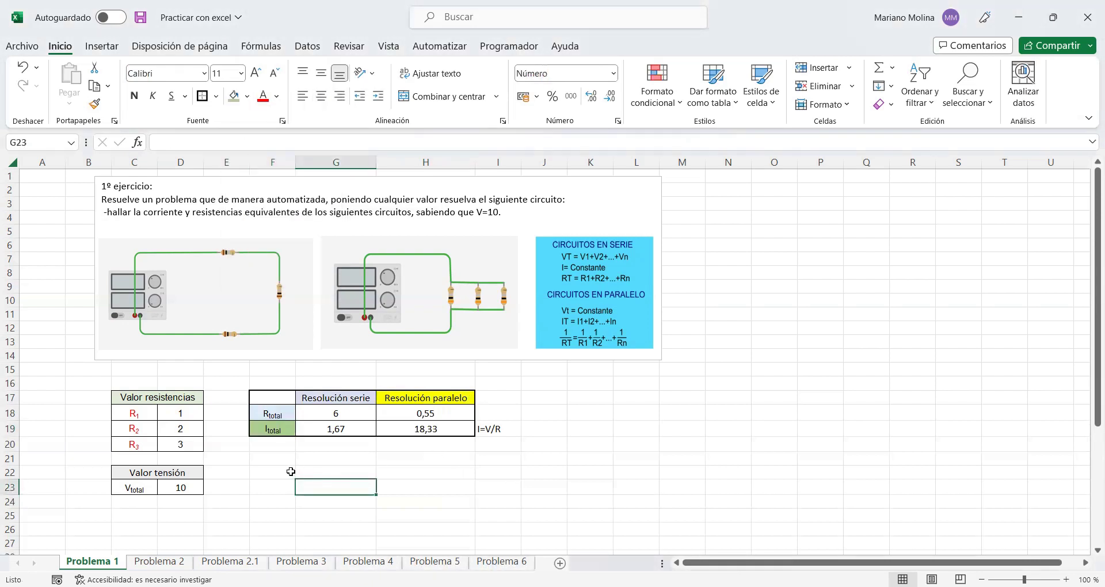